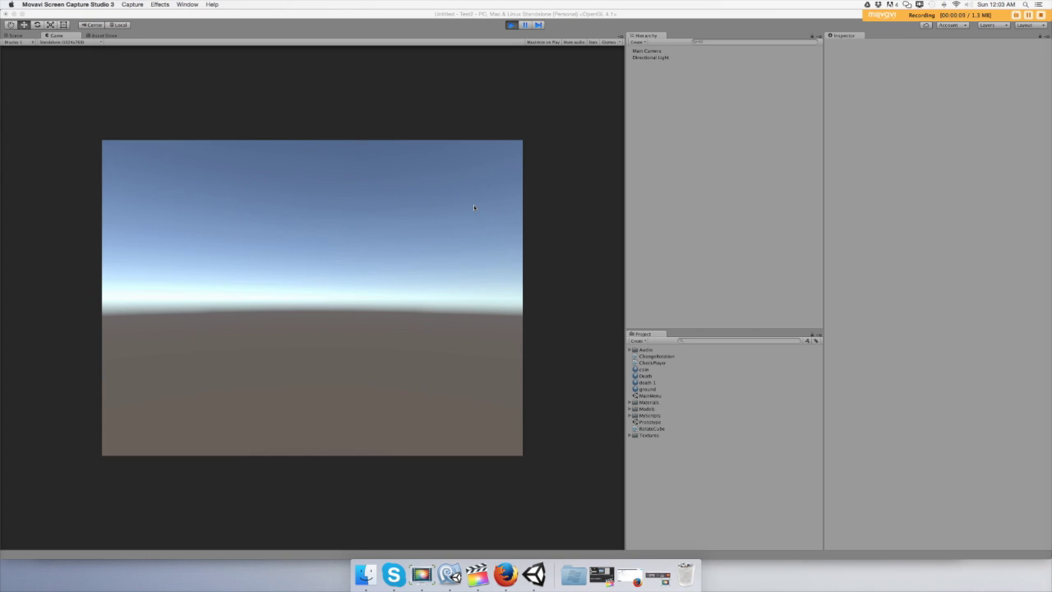
# - Add a white 3D cube to the empty Unity scene
pyautogui.click(207, 28)
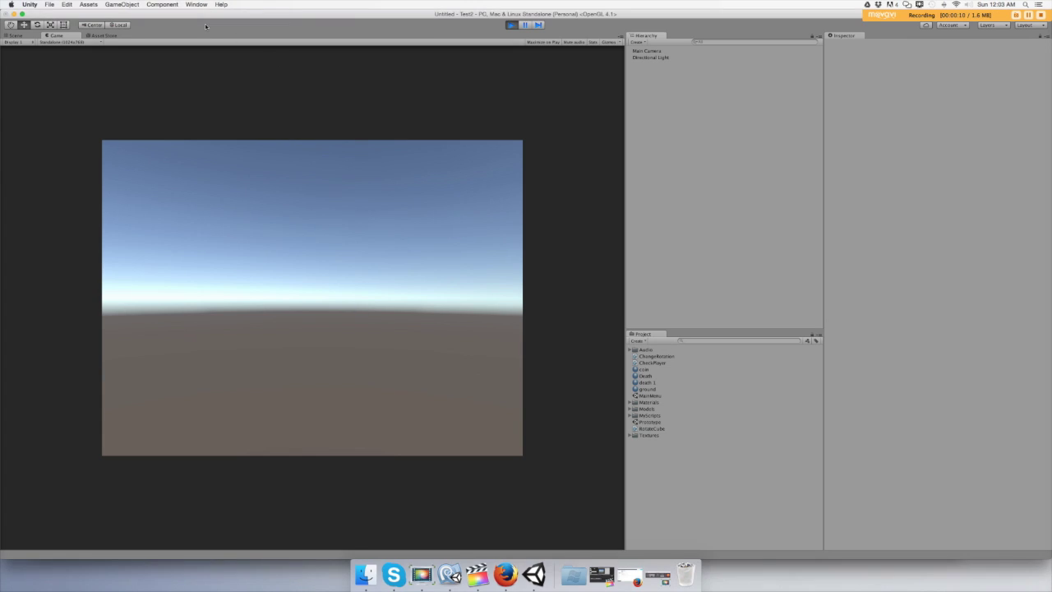
pyautogui.click(122, 5)
pyautogui.moveTo(157, 33)
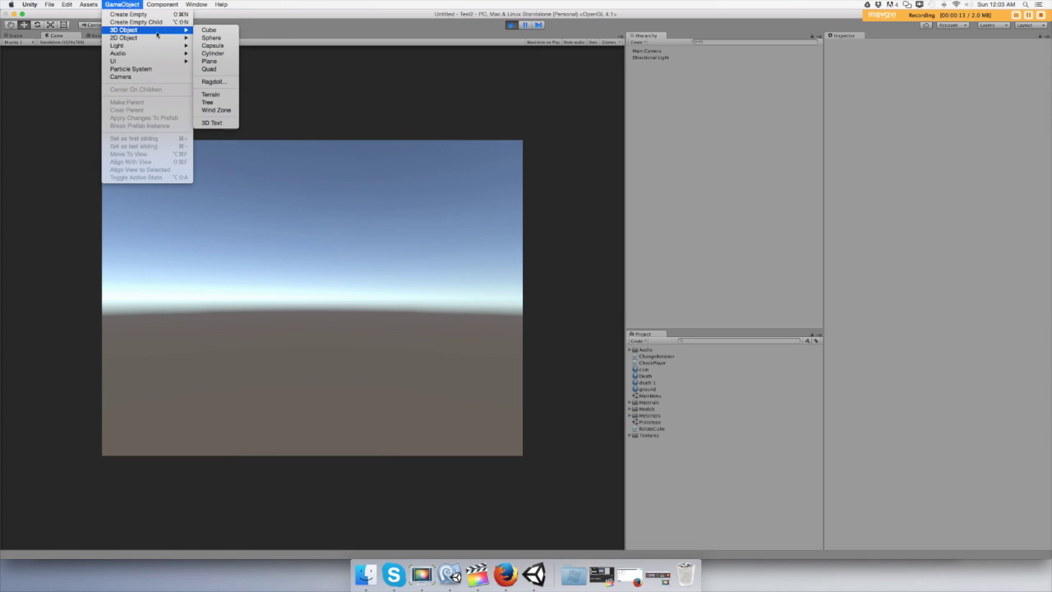
pyautogui.click(207, 30)
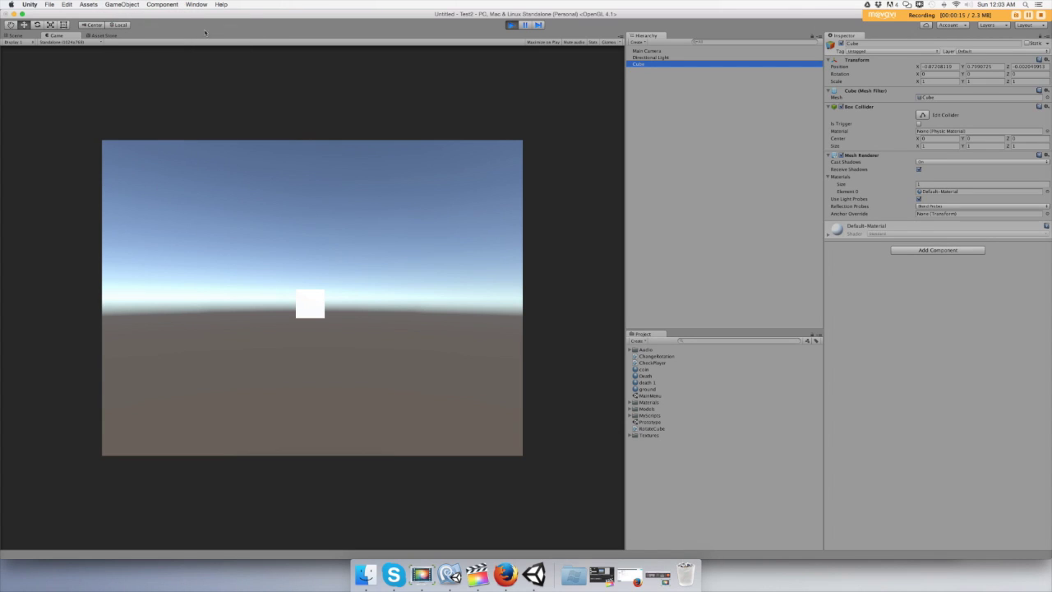
# - Duplicate the cube and raise Cube (1) above the original along Y
pyautogui.click(122, 5)
pyautogui.moveTo(135, 30)
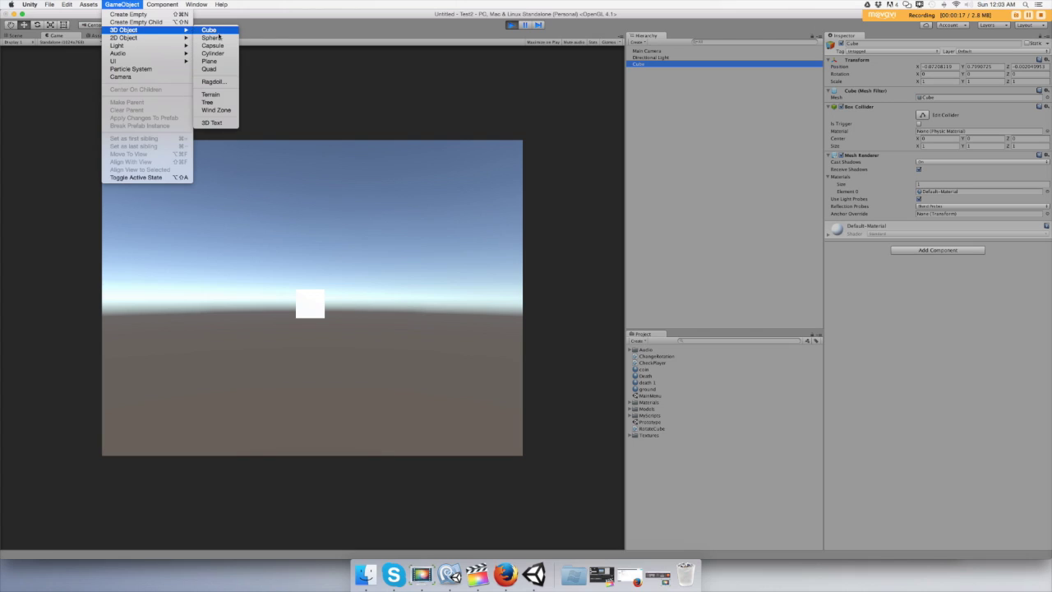
pyautogui.press('super+d')
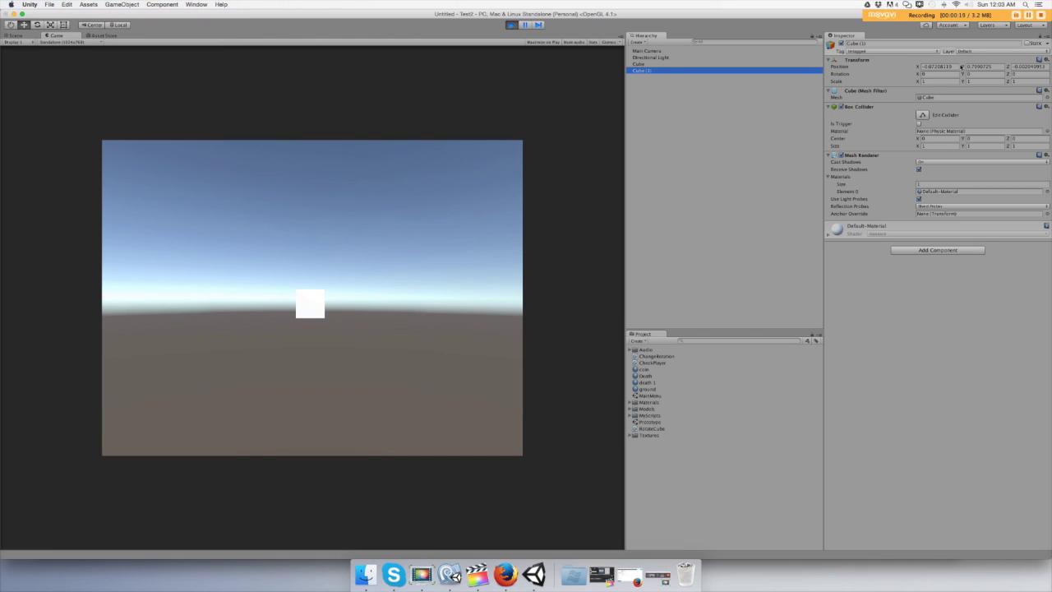
pyautogui.moveTo(963, 68); pyautogui.dragTo(997, 60)
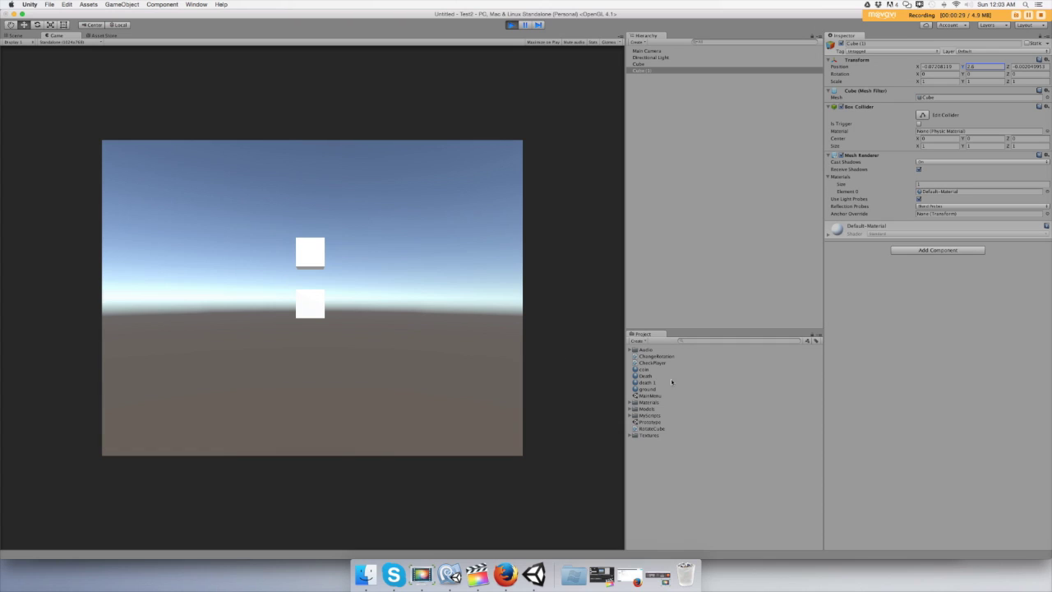
# - Create a new material with pure red (FF0000) albedo and apply it to Cube (1)
pyautogui.click(639, 341)
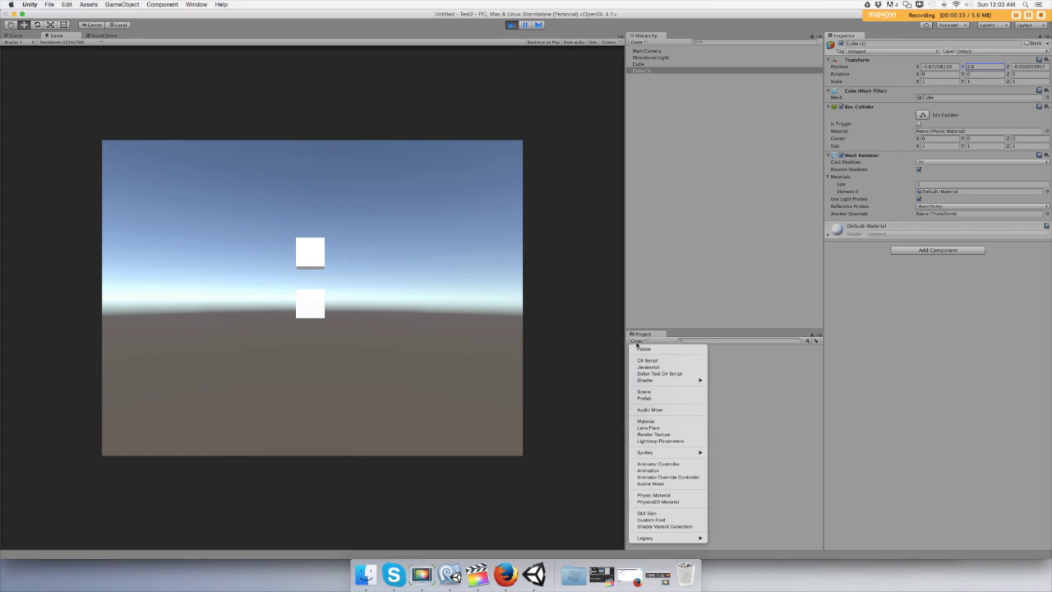
pyautogui.click(639, 423)
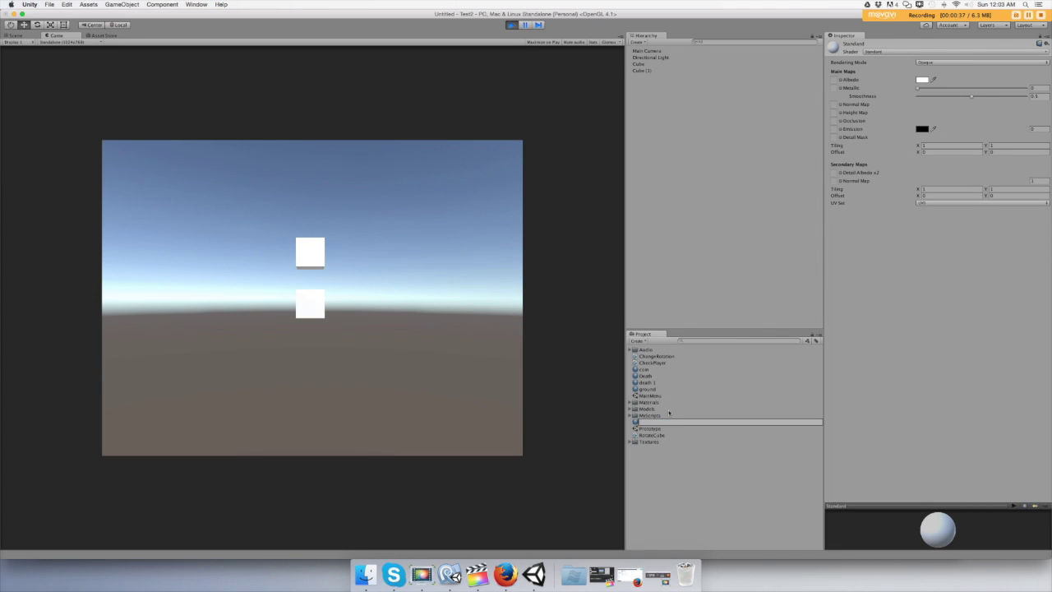
pyautogui.write('red')
pyautogui.press('Return')
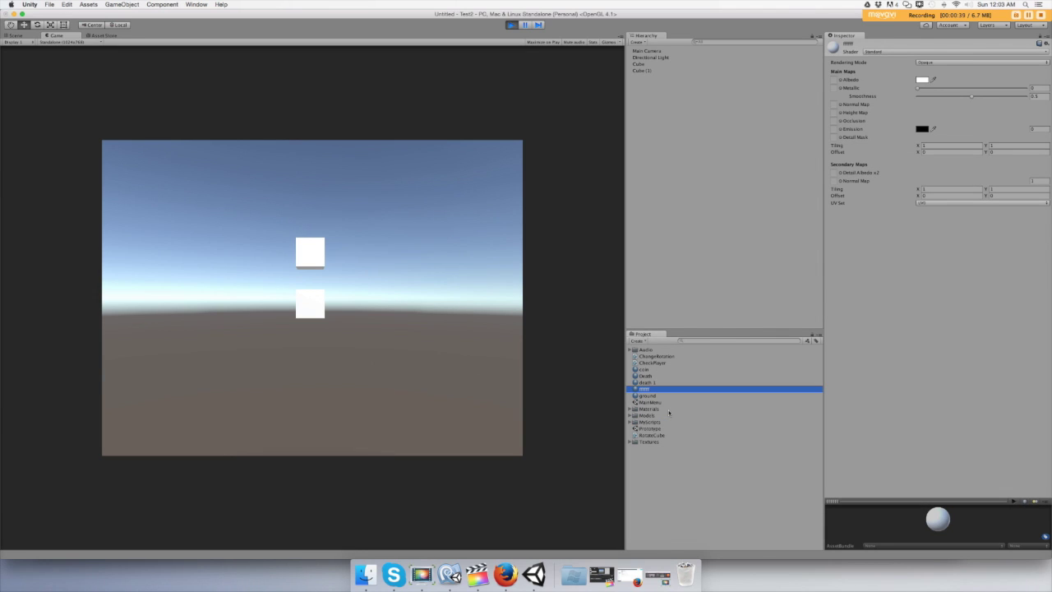
pyautogui.click(924, 80)
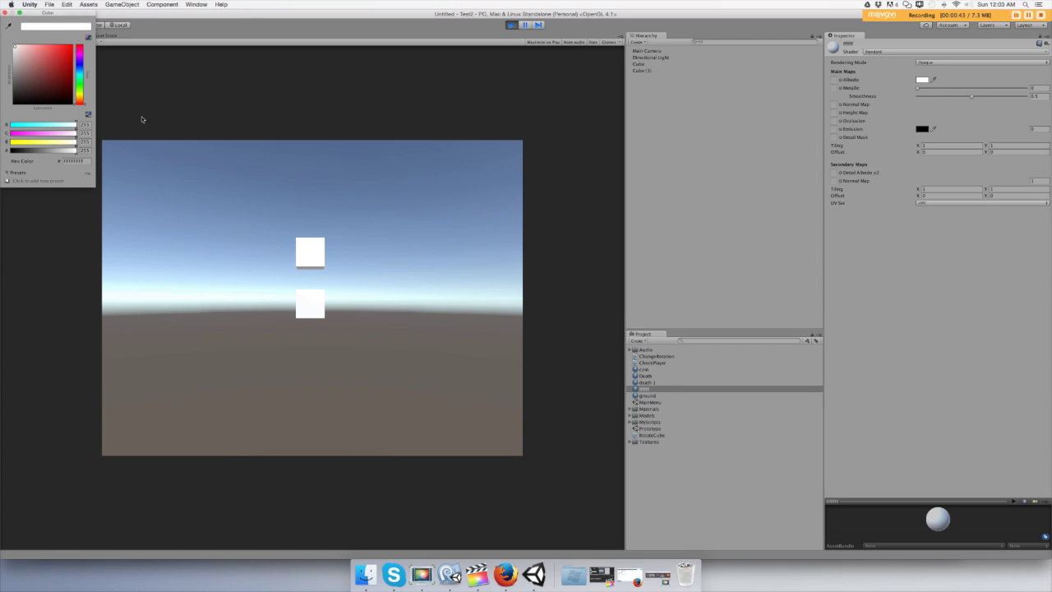
pyautogui.click(72, 46)
pyautogui.click(4, 13)
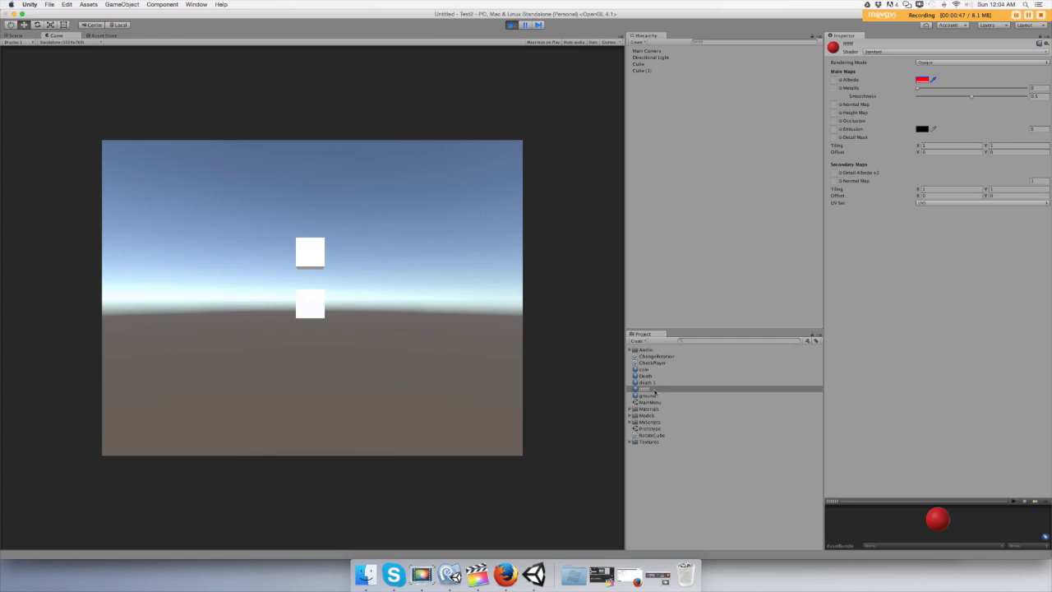
pyautogui.moveTo(654, 390); pyautogui.dragTo(647, 70)
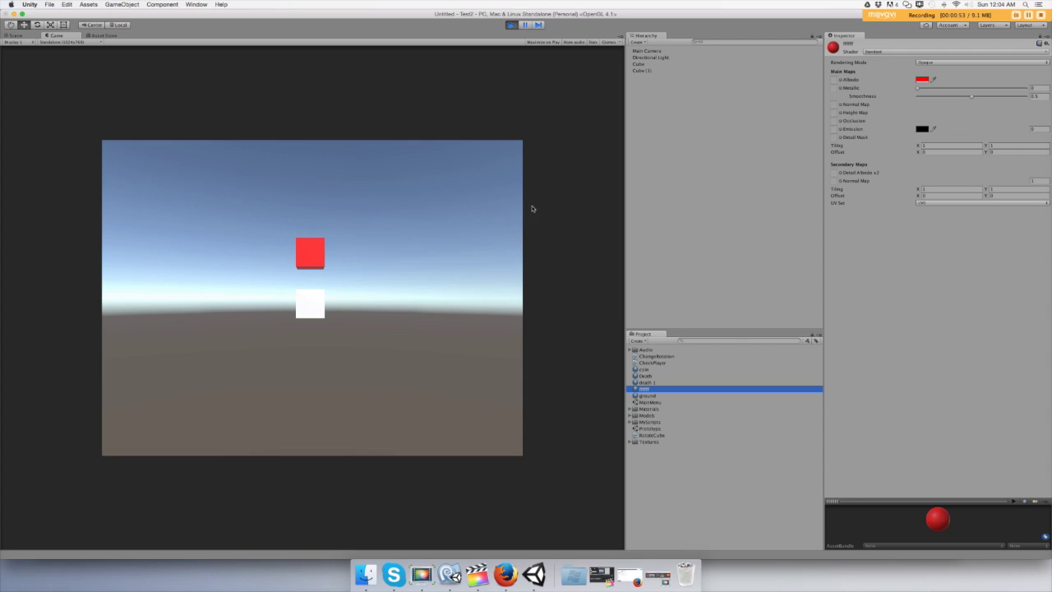
pyautogui.click(638, 342)
# - Create a C# script named Orbit, attach it to Cube (1), and open it in MonoDevelop
pyautogui.click(640, 361)
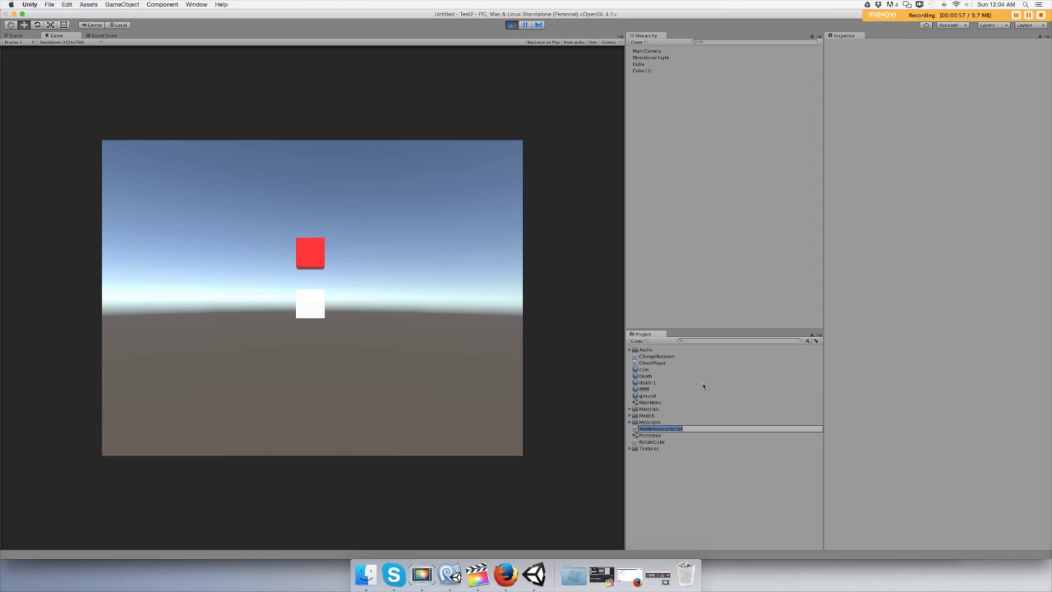
pyautogui.press('BackSpace')
pyautogui.write('Orbit')
pyautogui.press('Return')
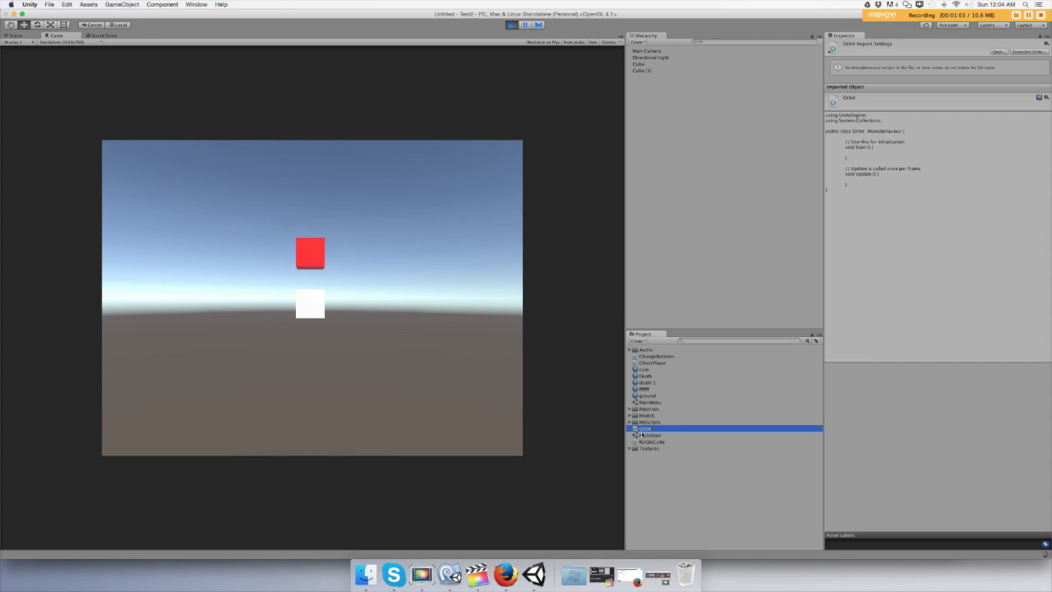
pyautogui.moveTo(646, 428)
pyautogui.mouseDown()
pyautogui.moveTo(665, 160)
pyautogui.moveTo(641, 71)
pyautogui.mouseUp()
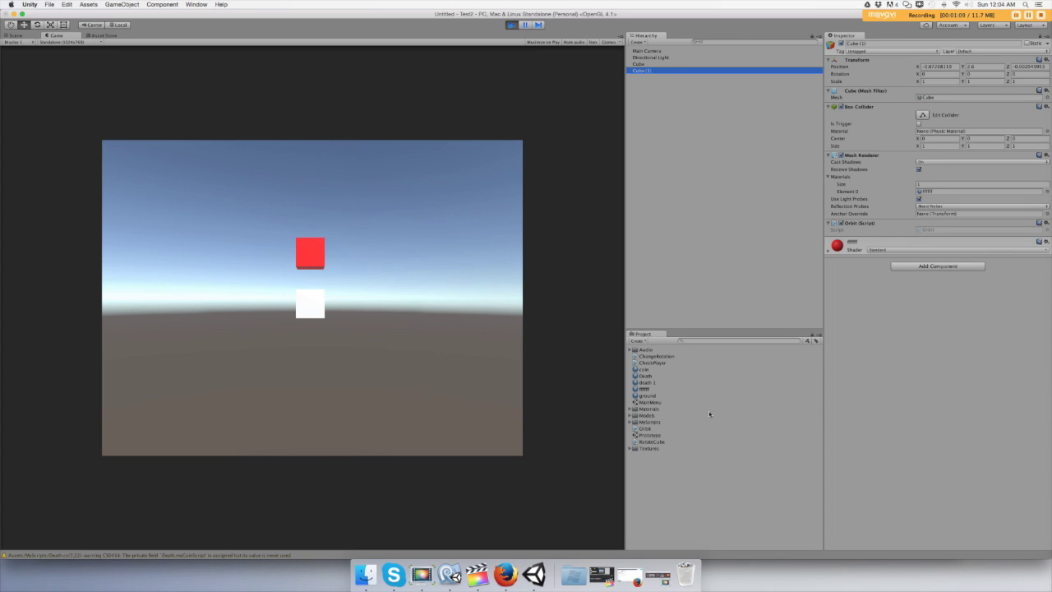
pyautogui.doubleClick(646, 429)
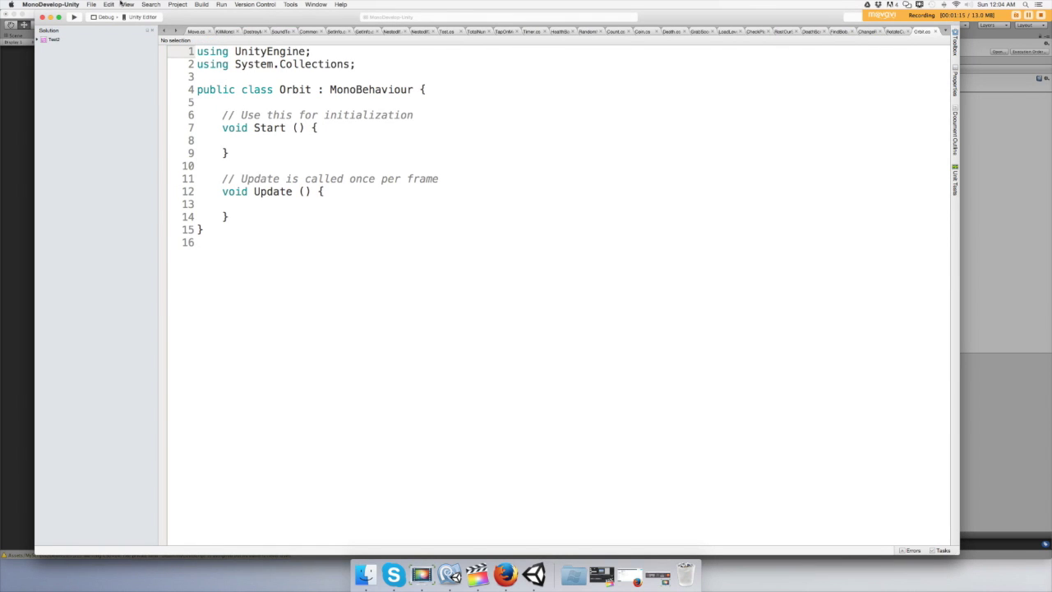
# - Insert 'public GameObject cube1; // the cube game obj that we will orbit around' at line 6; put Update's brace on its own line
pyautogui.click(127, 5)
pyautogui.moveTo(150, 4)
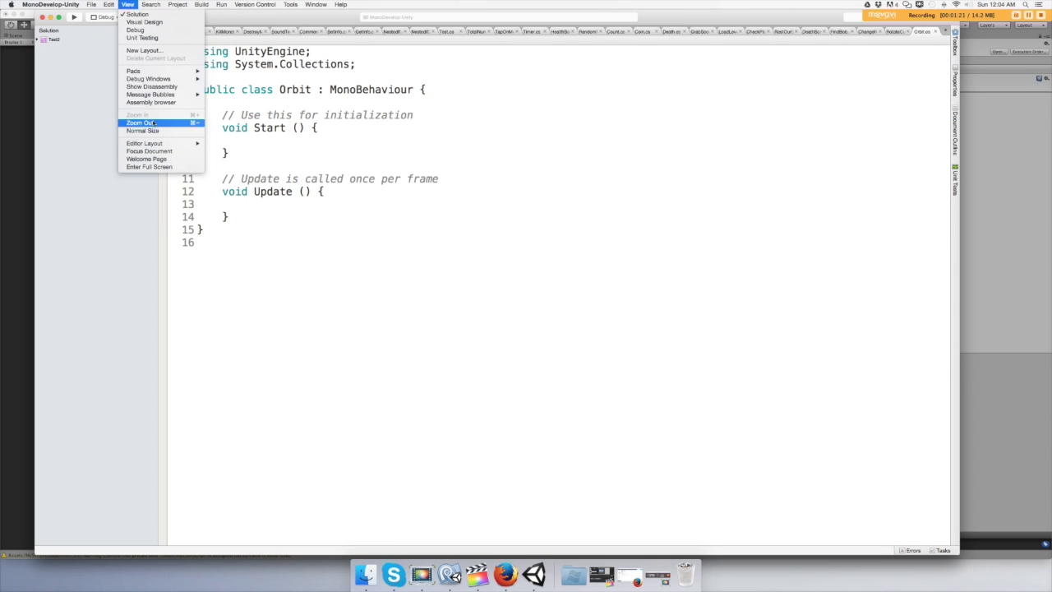
pyautogui.click(259, 101)
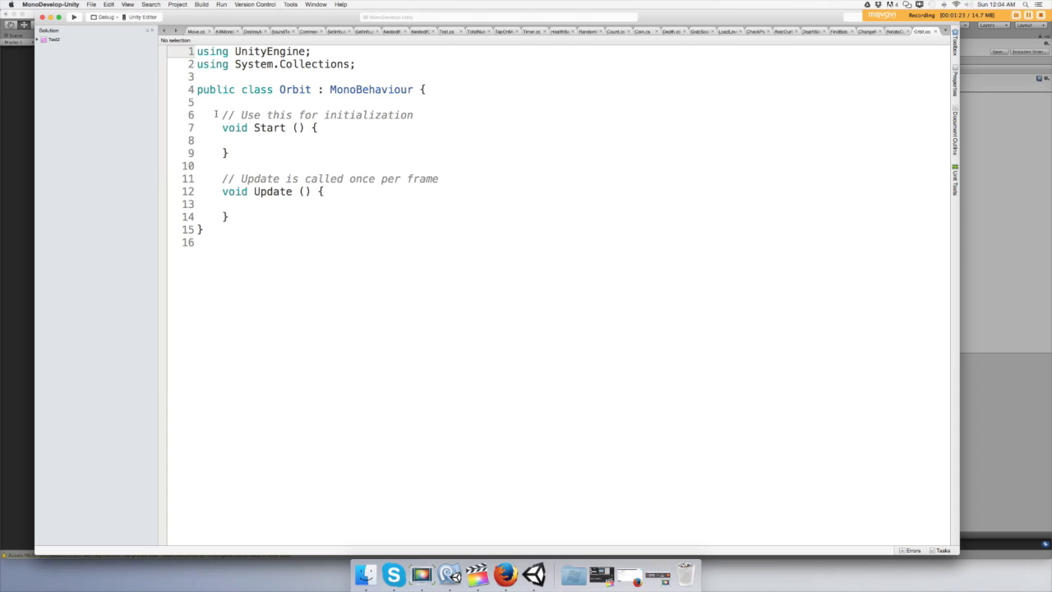
pyautogui.click(222, 115)
pyautogui.press('Return')
pyautogui.press('Return')
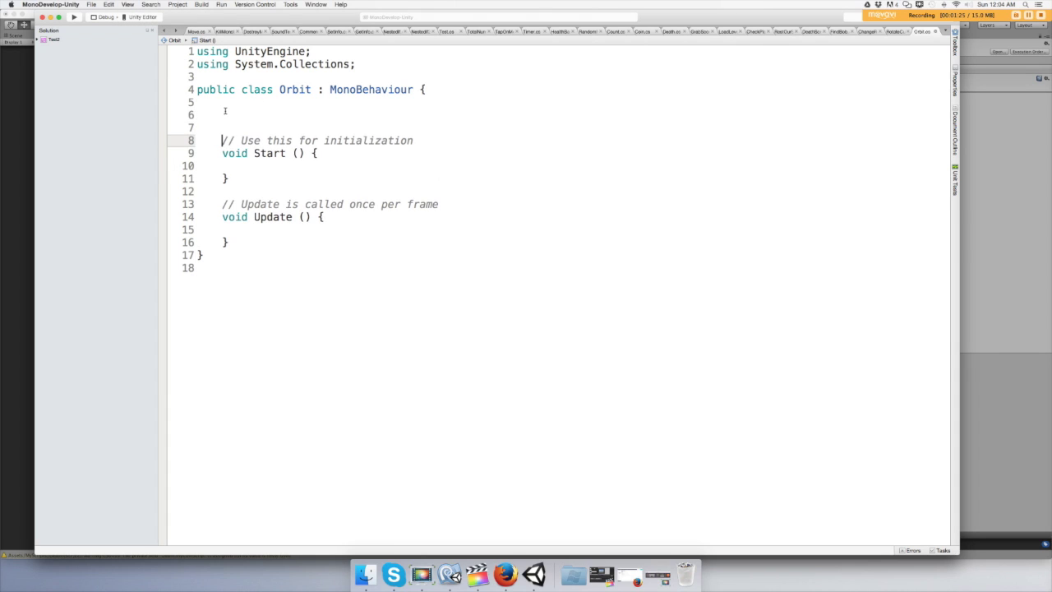
pyautogui.click(229, 109)
pyautogui.write('p')
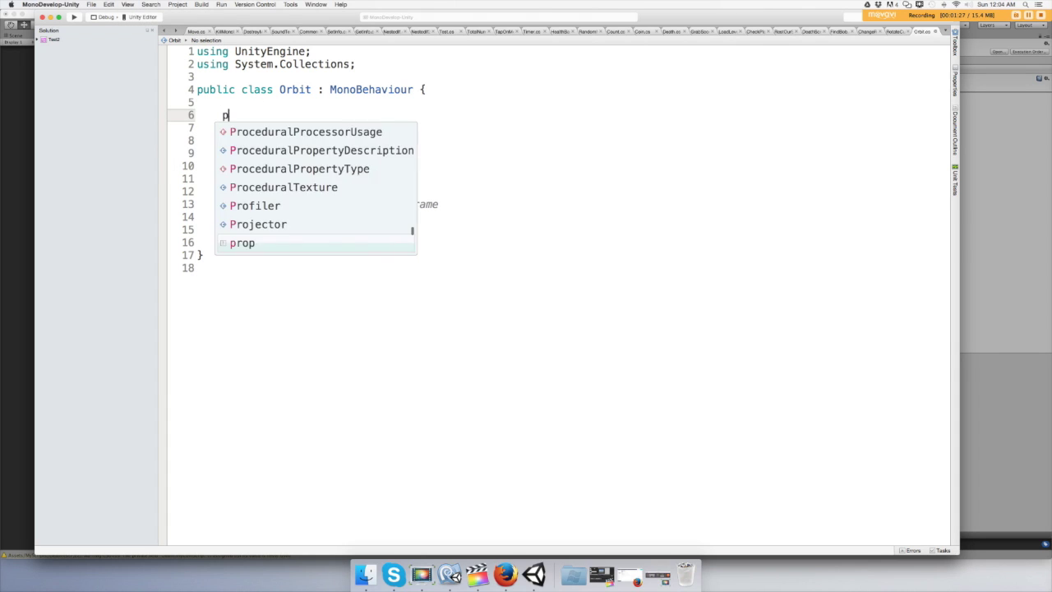
pyautogui.write('ublic GameObject')
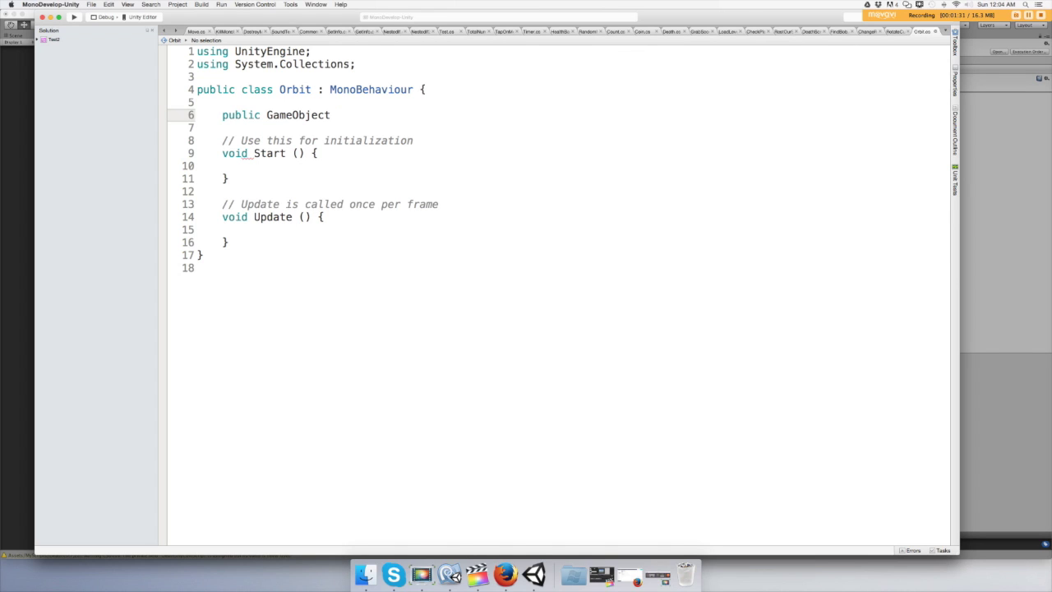
pyautogui.write(' cu')
pyautogui.write('be')
pyautogui.write('1;')
pyautogui.write(' // ')
pyautogui.write('the cube ')
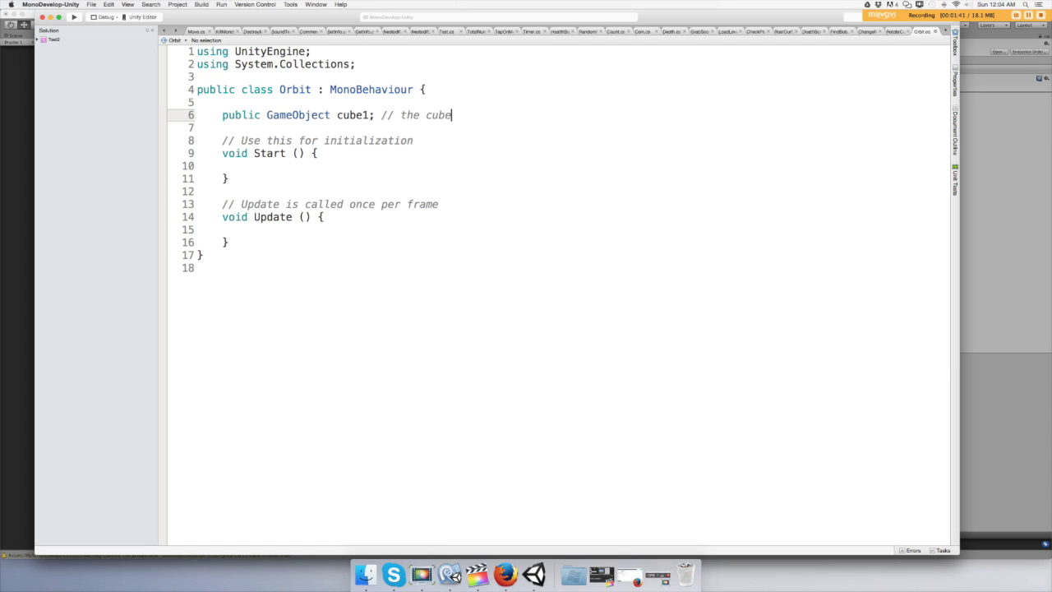
pyautogui.write('game ')
pyautogui.write('obj that')
pyautogui.write(' we will or')
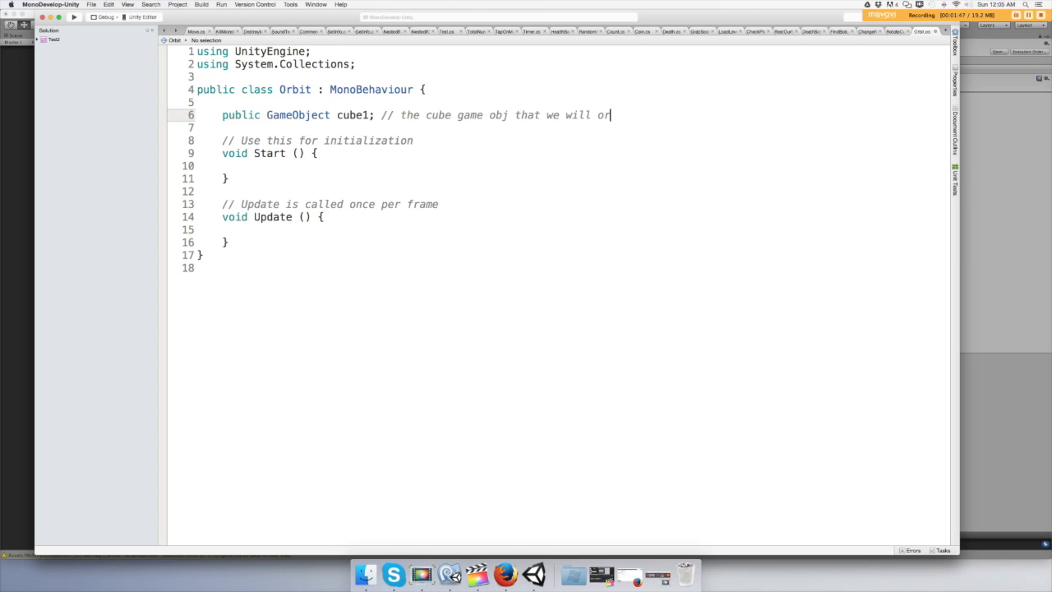
pyautogui.write('bit around')
pyautogui.click(322, 219)
pyautogui.press('Return')
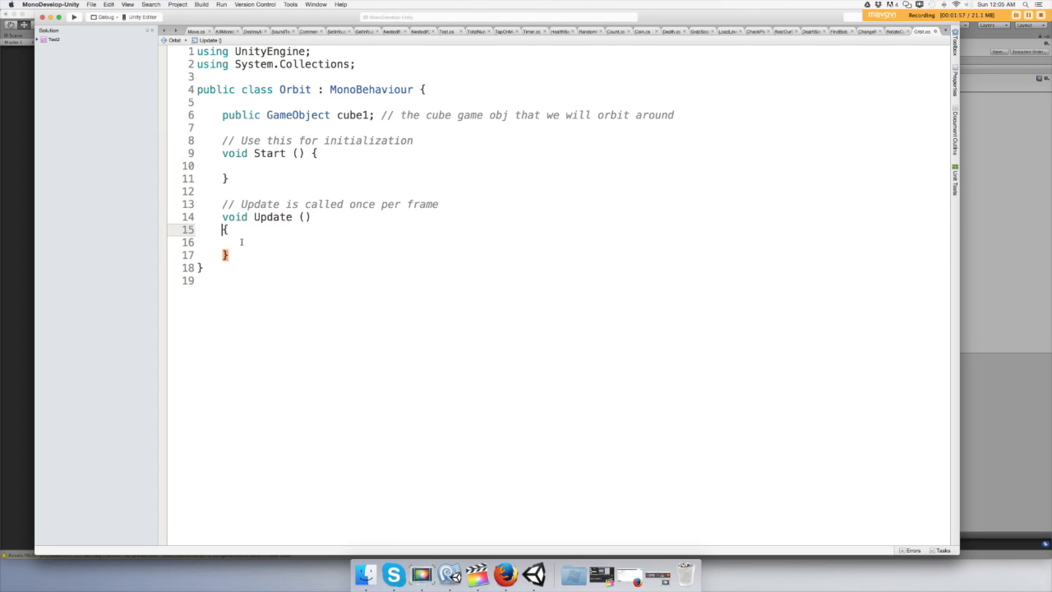
# - Inside Update, write 'OrbitAround(); // This function or method willmake the red cube orb the white cube'
pyautogui.click(250, 243)
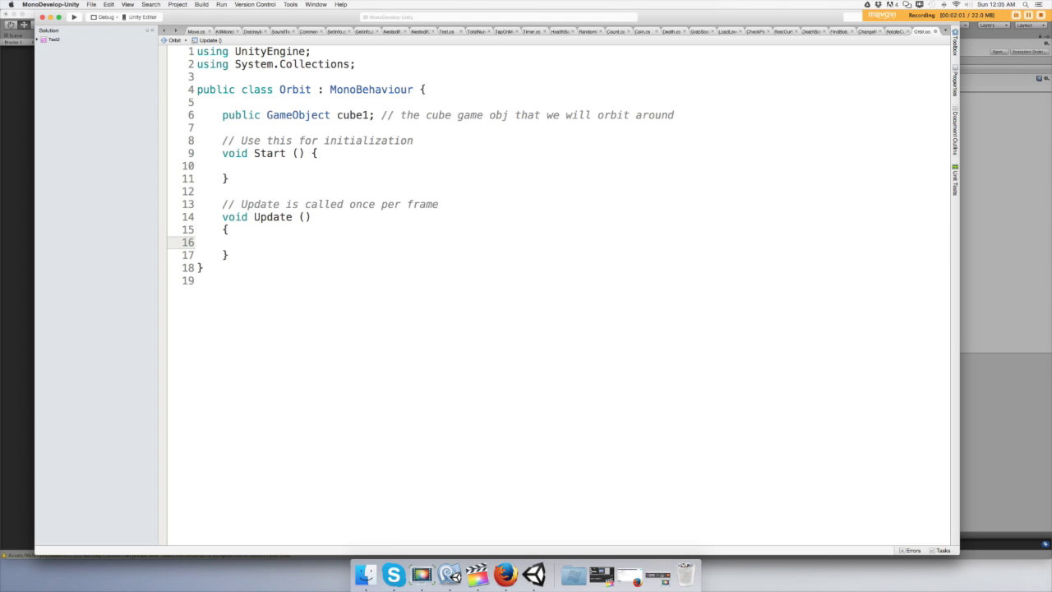
# - Add OrbitAround() with its 'red cube orbit the white cube' comment, then blank lines below Update
pyautogui.write('O')
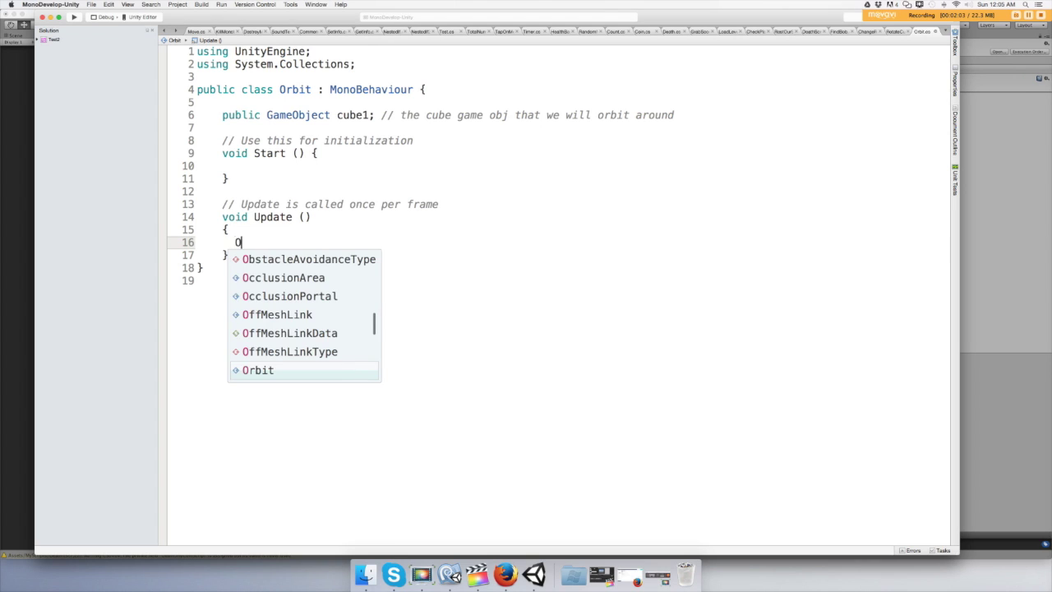
pyautogui.write('rbit')
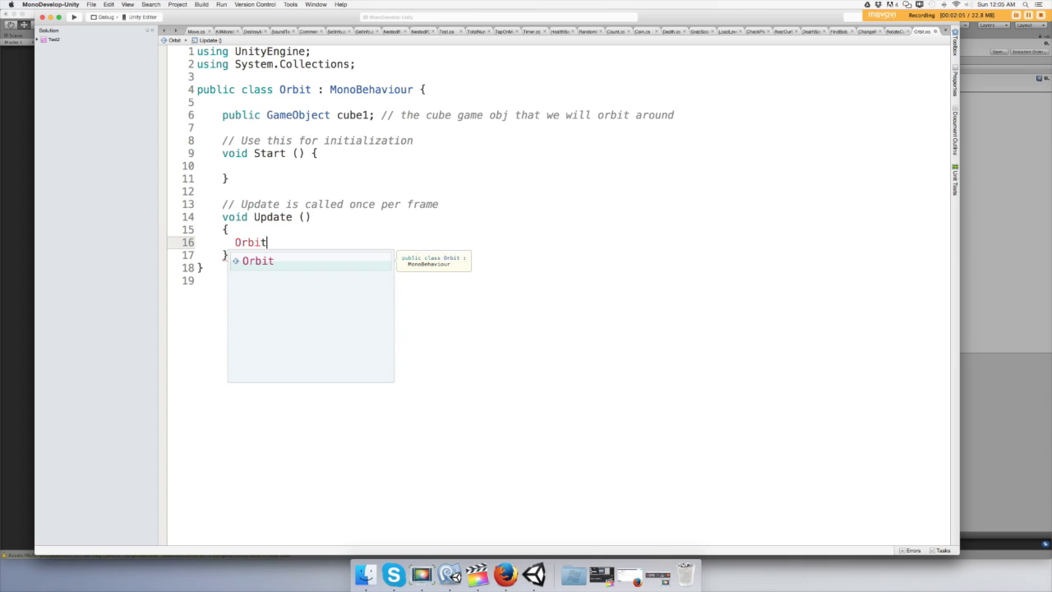
pyautogui.write('Around')
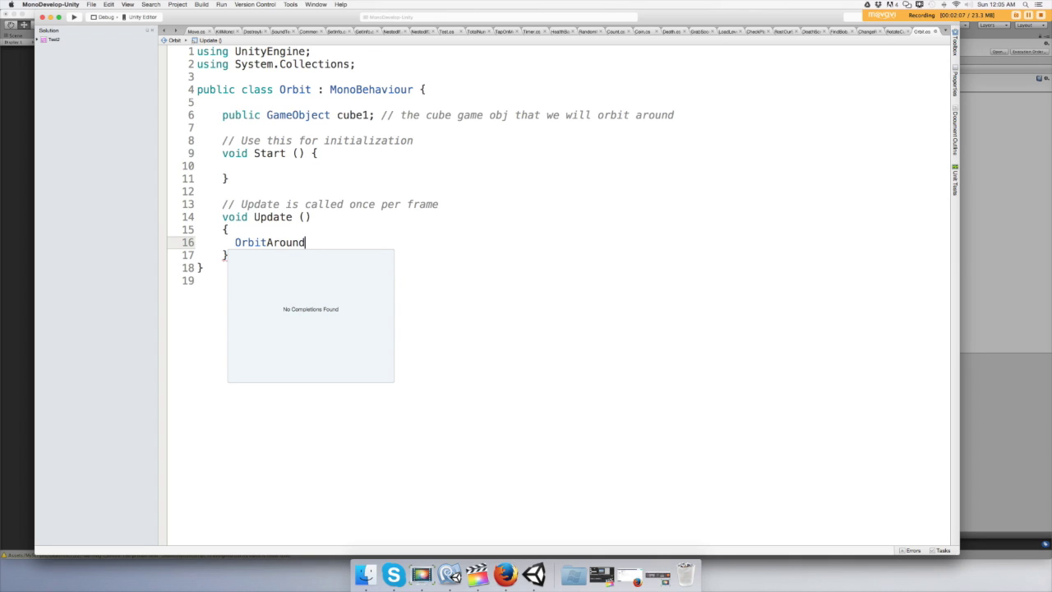
pyautogui.write('(); ')
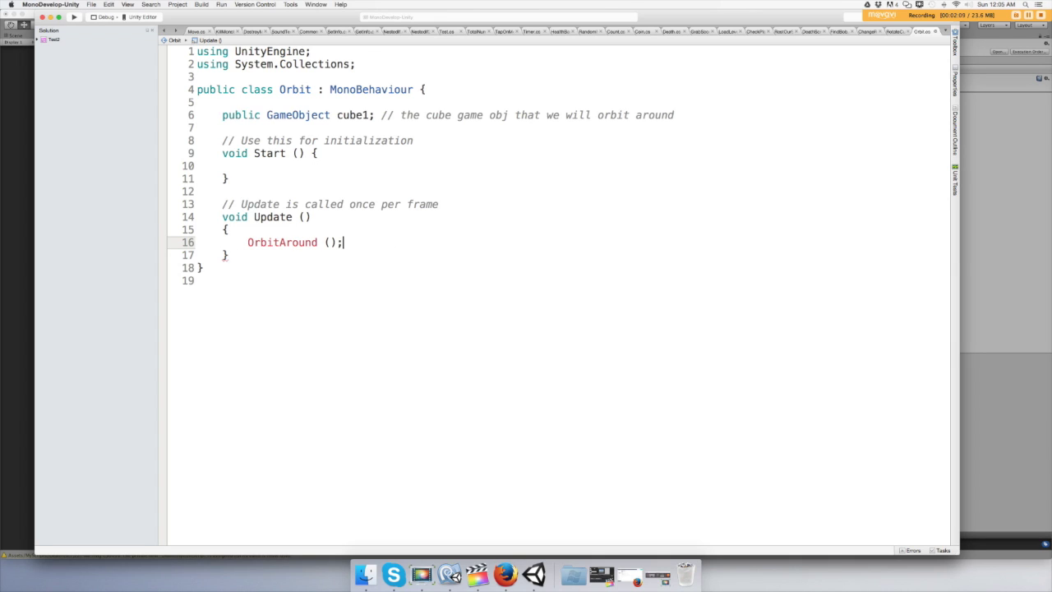
pyautogui.write('// T')
pyautogui.write('his function ')
pyautogui.write('or method wi')
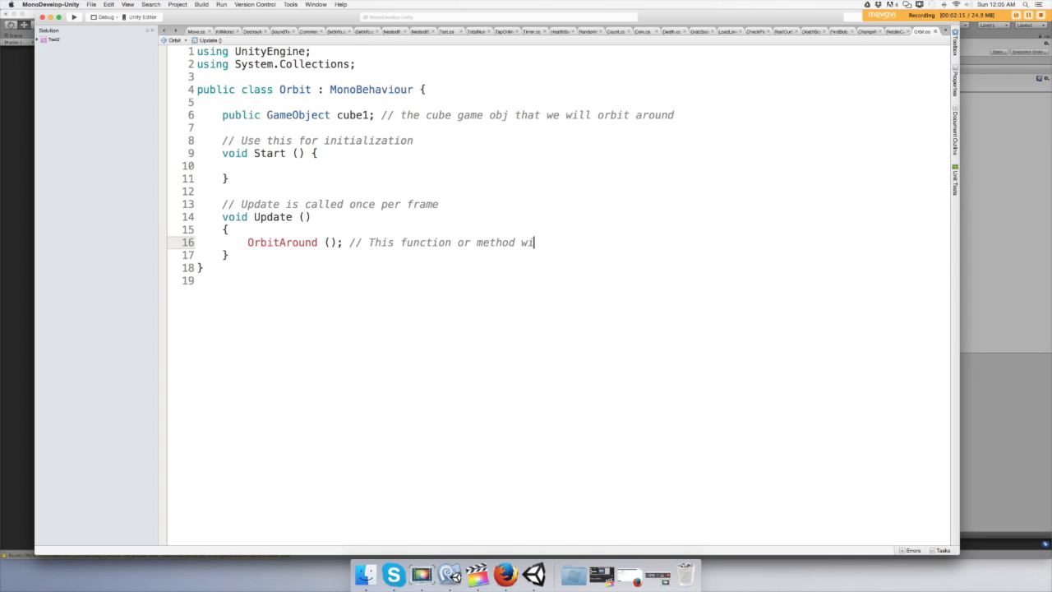
pyautogui.write('llmake')
pyautogui.write(' the red cube orbit around the whit')
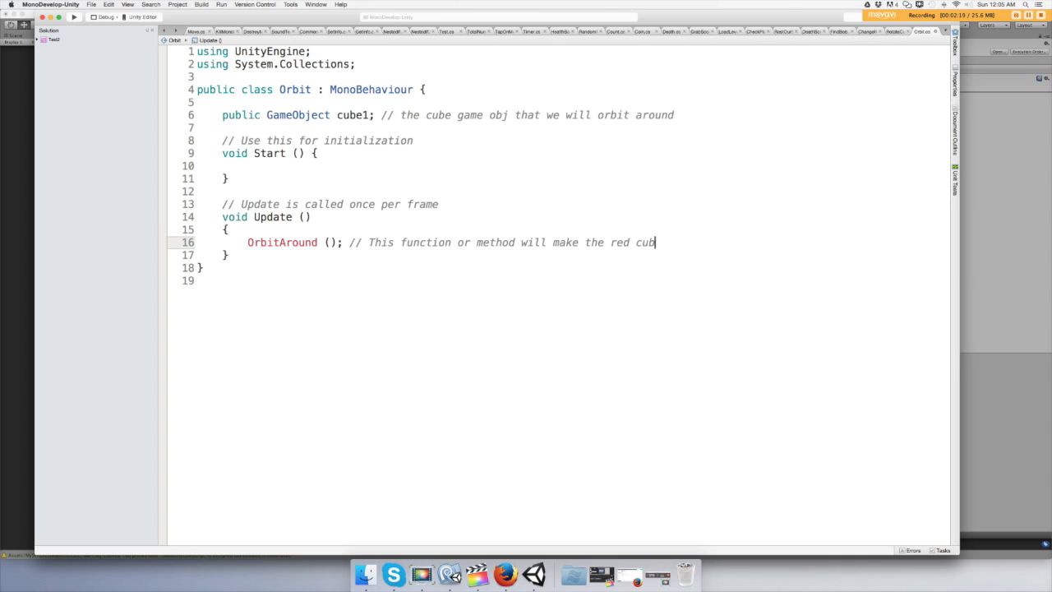
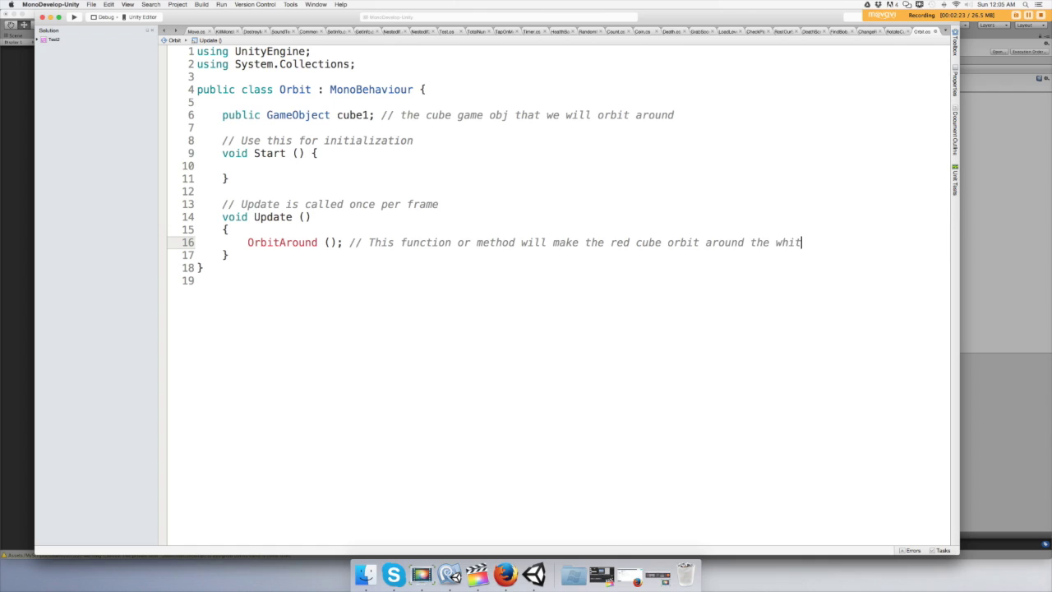
# - Inside Update, write 'OrbitAround(); // This function or method willmake the red cube orb the white cube'
# - Add OrbitAround() with its 'red cube orbit the white cube' comment, then blank lines below Update
pyautogui.write('e cube')
pyautogui.click(196, 268)
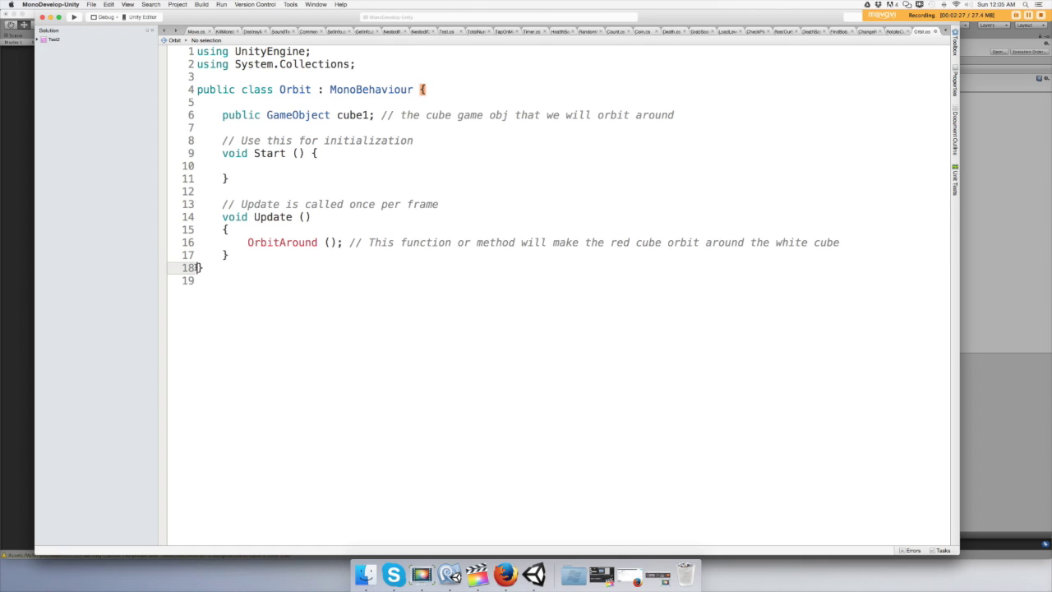
pyautogui.press('Return')
pyautogui.press('Return')
pyautogui.press('Return')
pyautogui.press('Return')
pyautogui.press('Return')
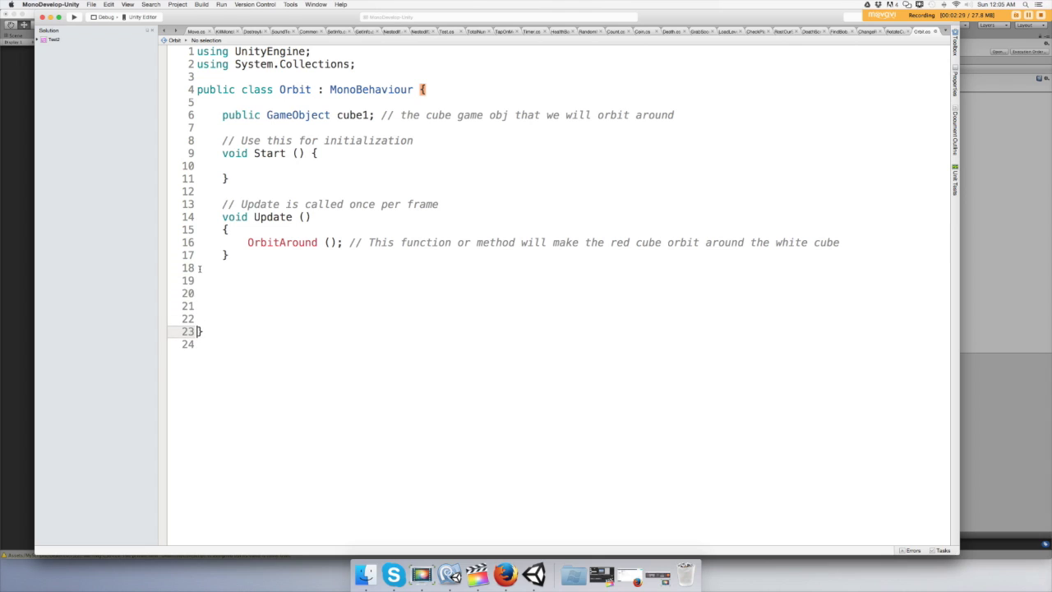
pyautogui.press('Return')
pyautogui.click(243, 283)
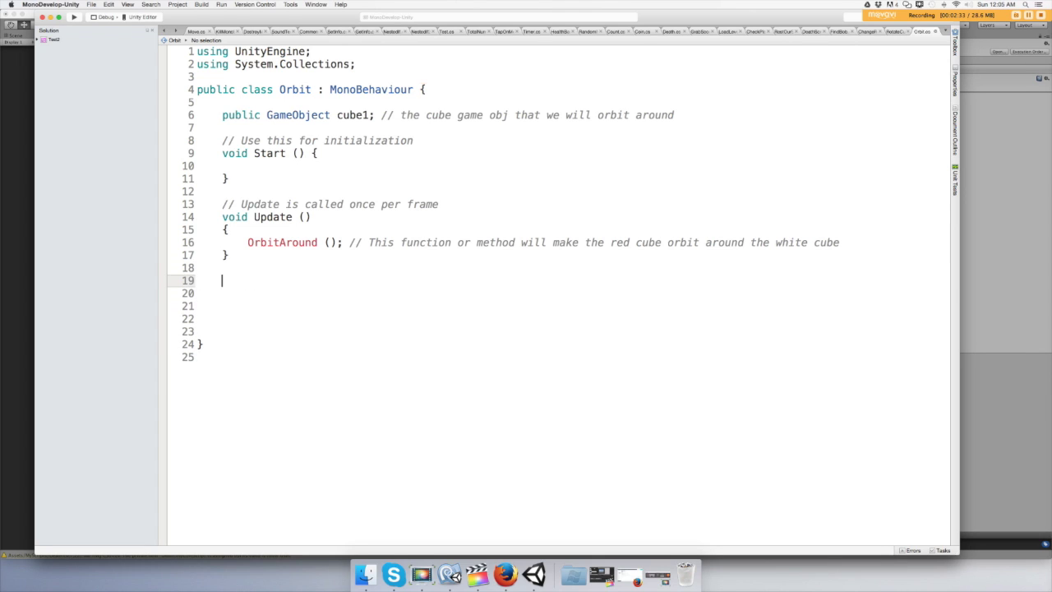
# - Below Update, declare an empty void OrbitAround() method with opening and closing braces
pyautogui.write('void ')
pyautogui.write('Orbit')
pyautogui.write('Around')
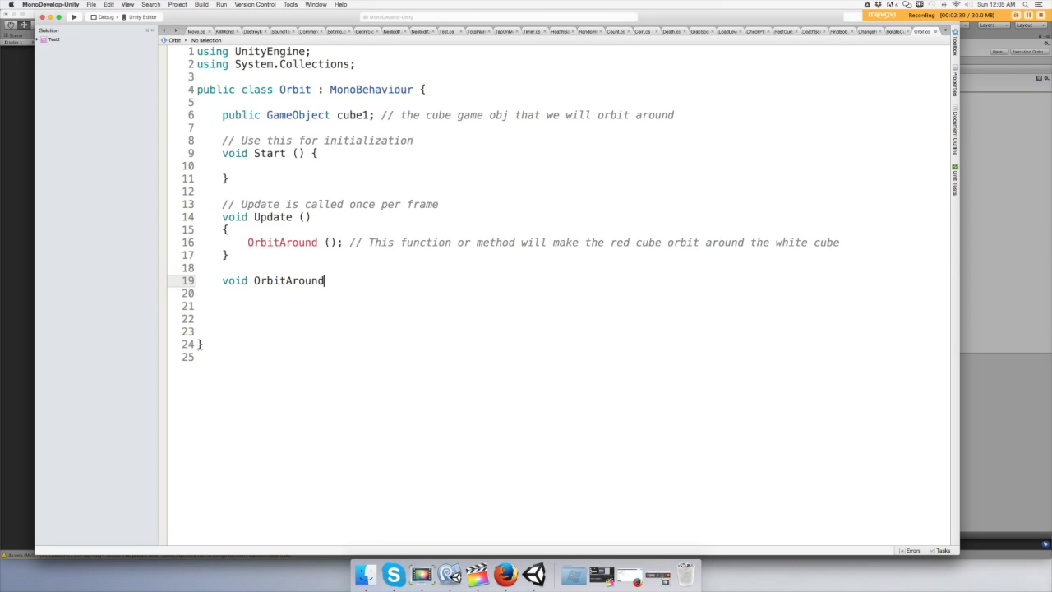
pyautogui.write('()')
pyautogui.press('Return')
pyautogui.write('{')
pyautogui.press('Return')
pyautogui.press('Return')
pyautogui.press('BackSpace')
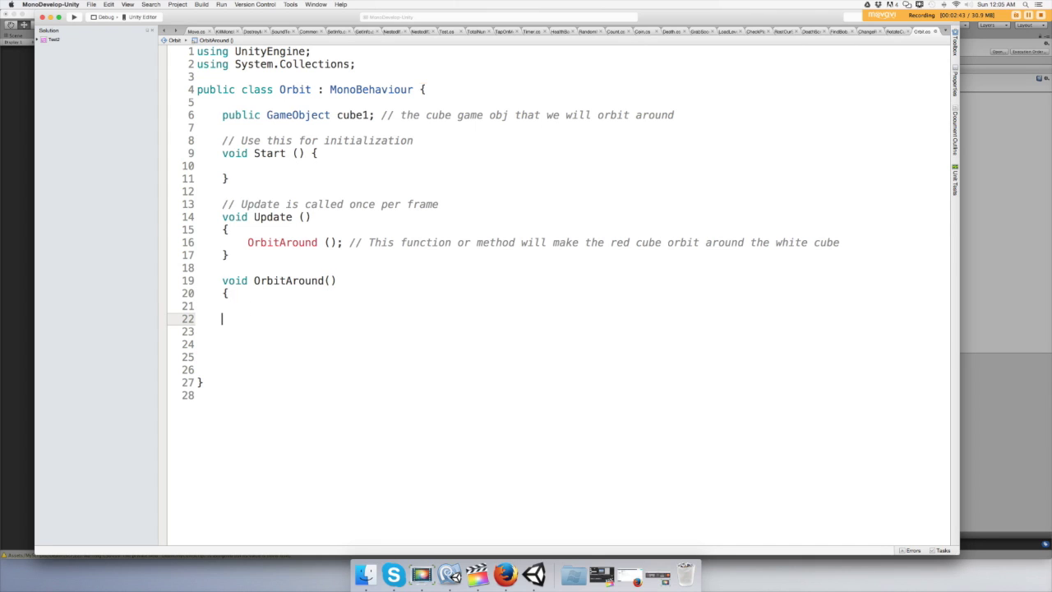
pyautogui.write('}')
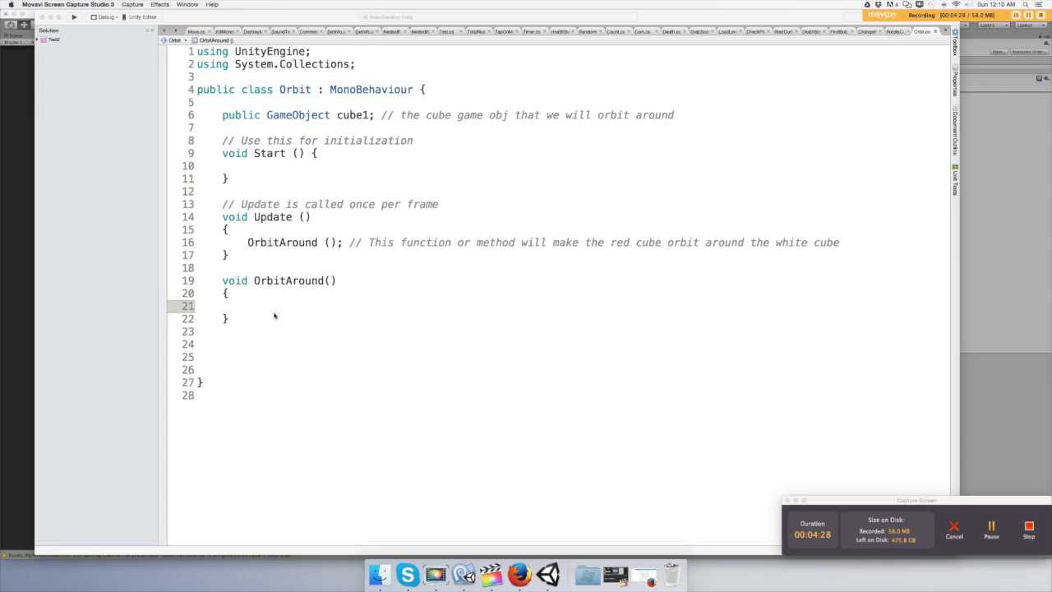
pyautogui.click(240, 305)
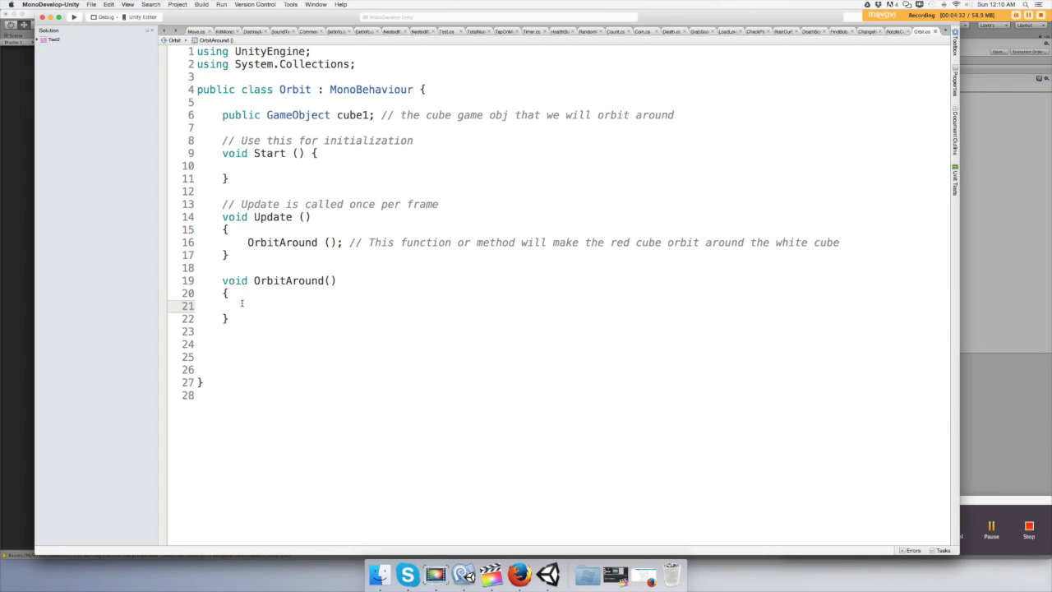
# - Start the statement transform.RotateAround(cube1.transform.position inside OrbitAround
pyautogui.write('tra')
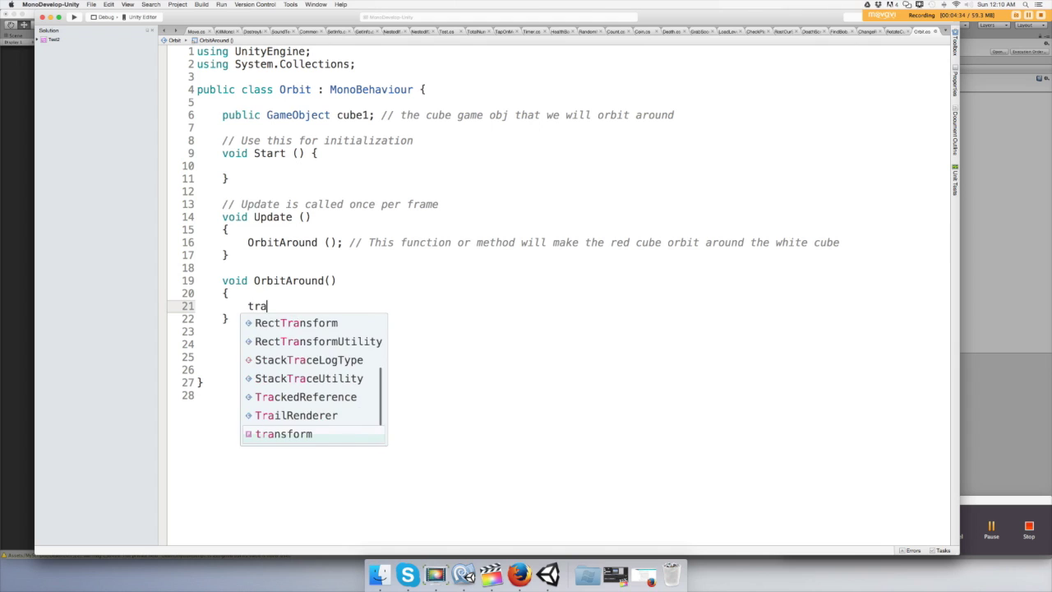
pyautogui.press('Return')
pyautogui.write('.')
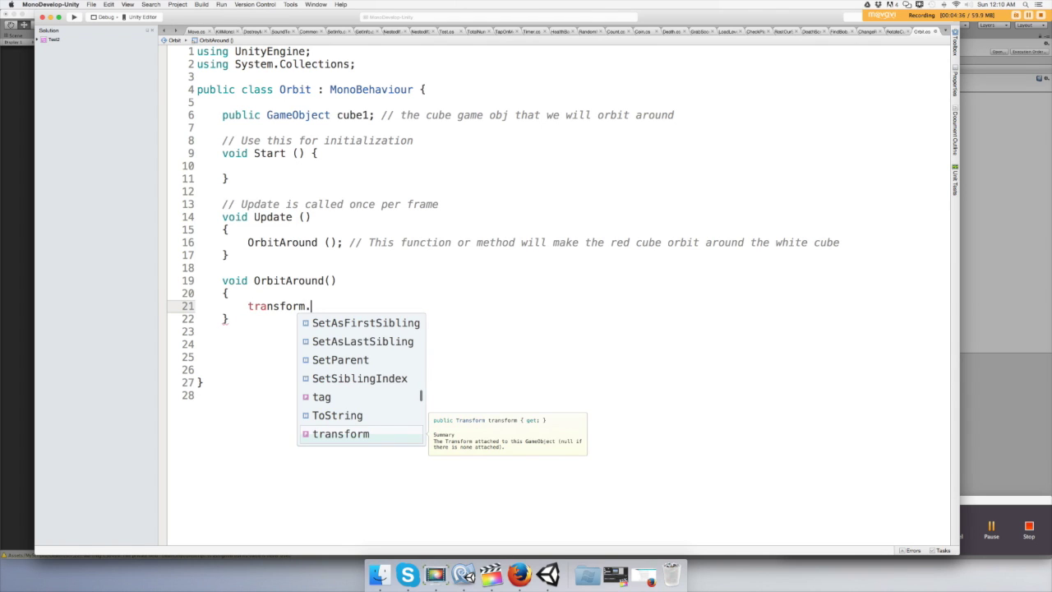
pyautogui.write('ro')
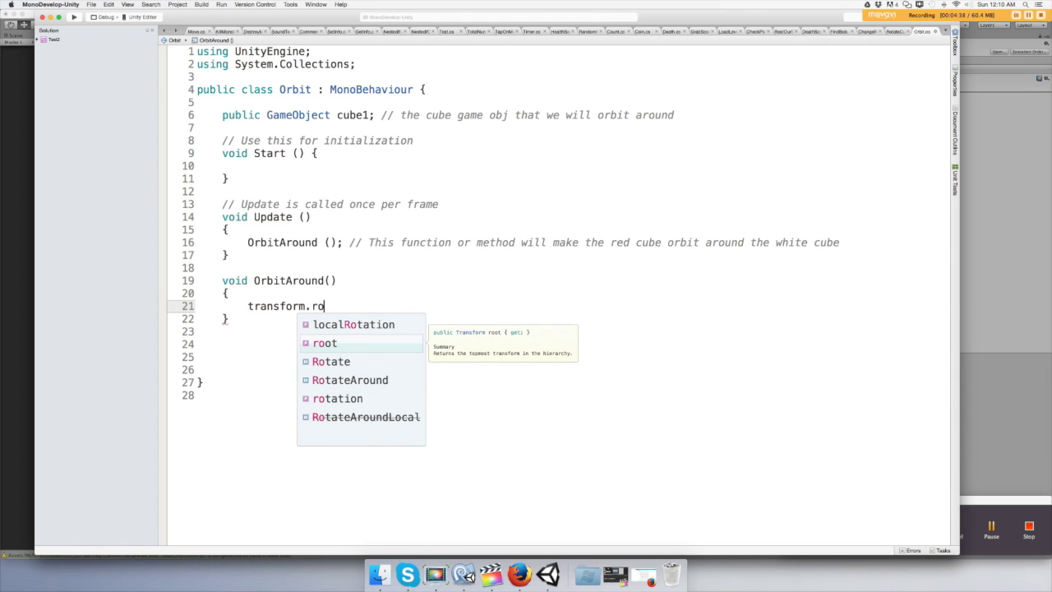
pyautogui.press('Down')
pyautogui.press('Down')
pyautogui.press('space')
pyautogui.press('BackSpace')
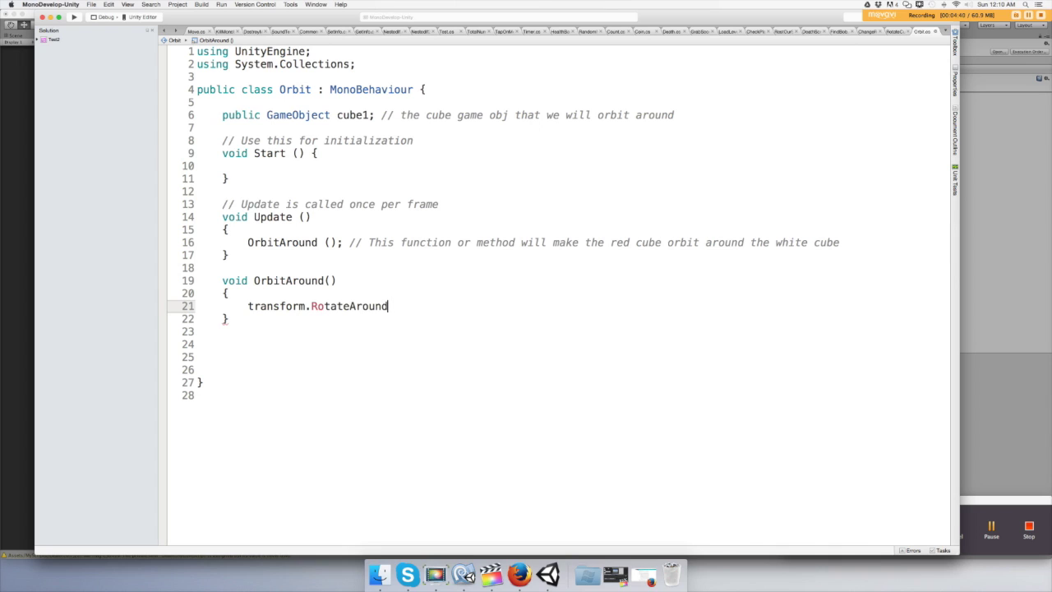
pyautogui.write('(')
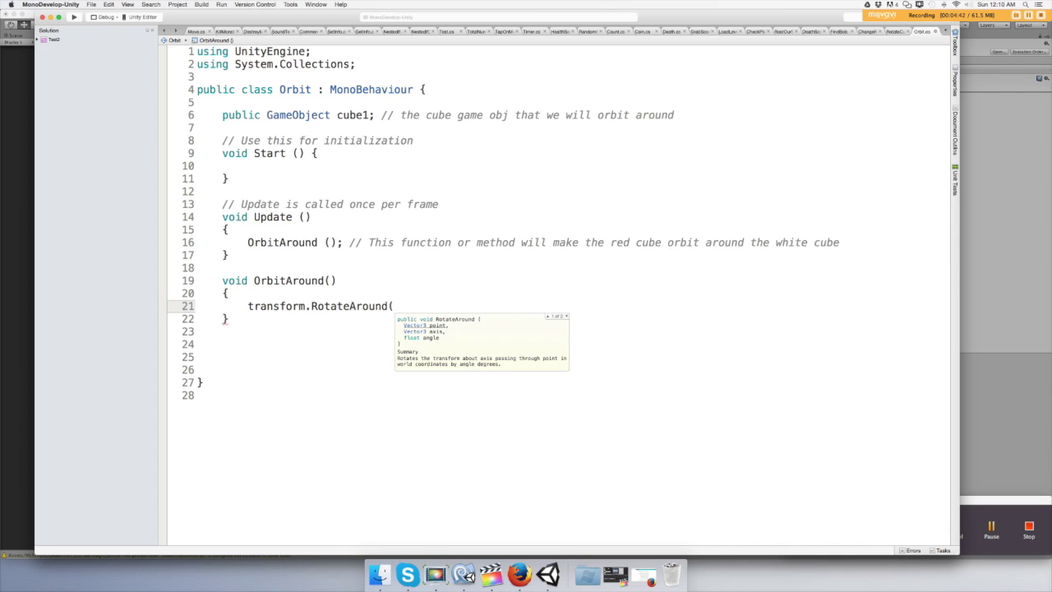
pyautogui.write('cub')
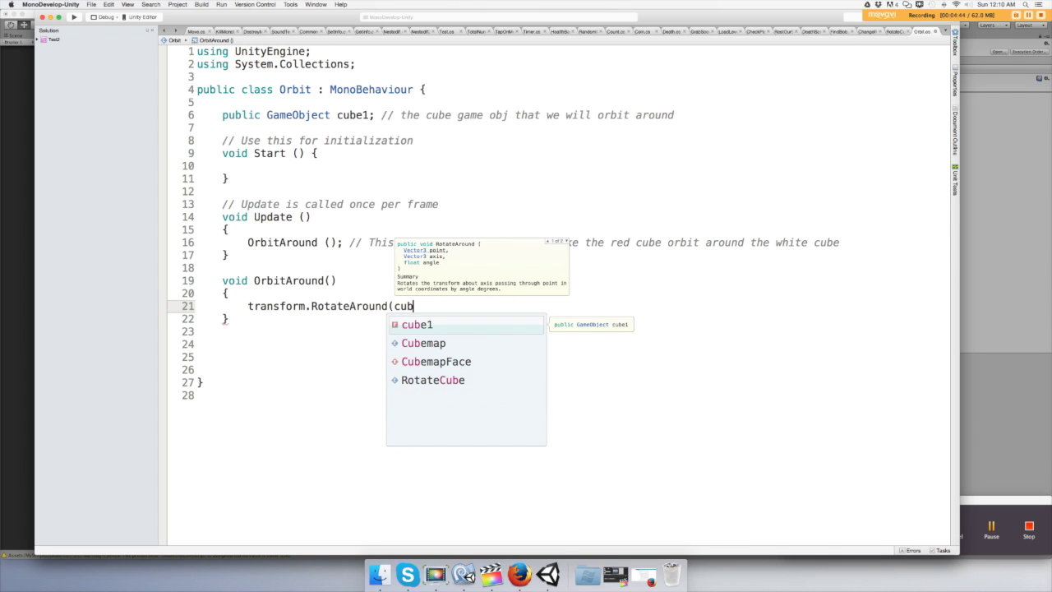
pyautogui.write('e1')
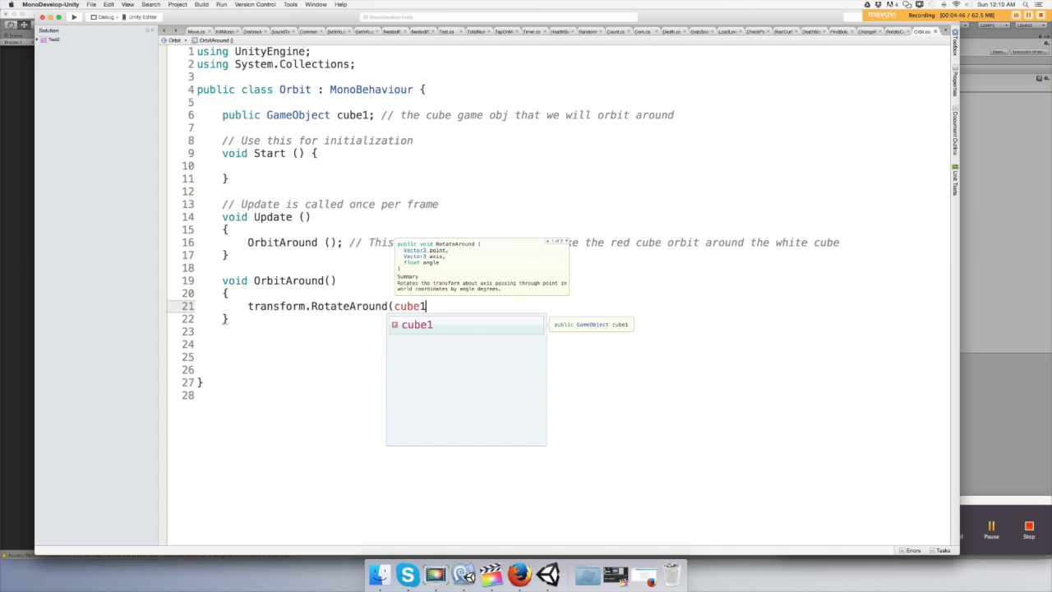
pyautogui.write('.transform')
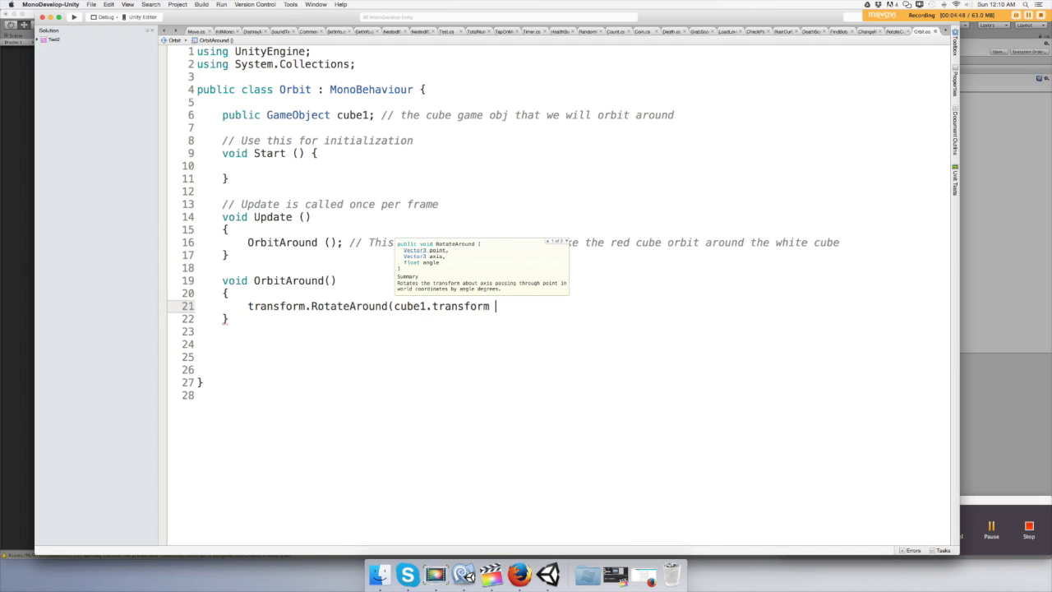
pyautogui.press('BackSpace')
pyautogui.write('.po')
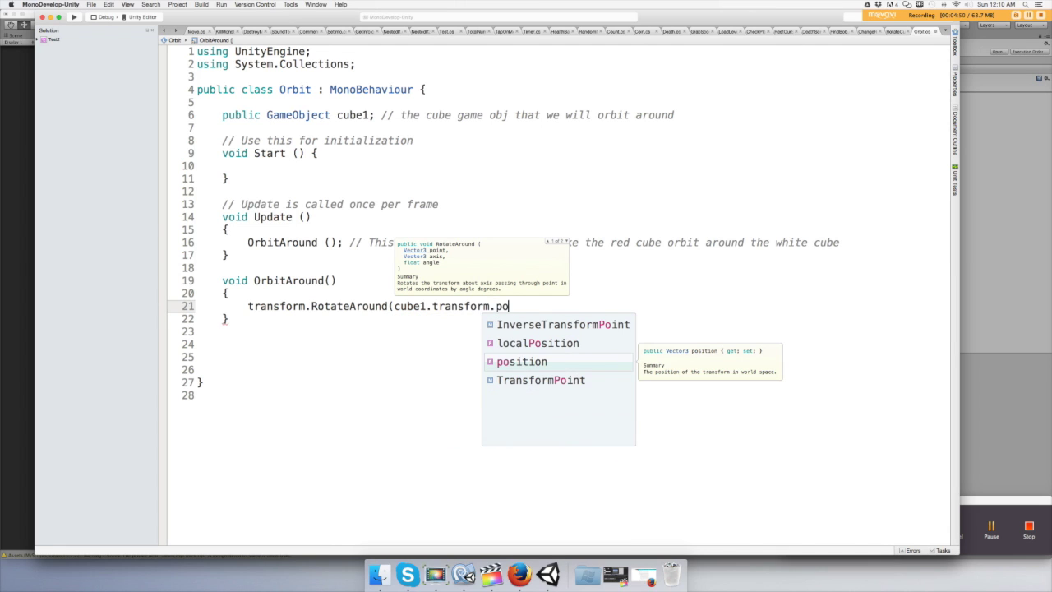
pyautogui.press('Return')
# - Add the Vector3.up axis and speed * Time.deltaTime arguments, then close the call
pyautogui.write(',')
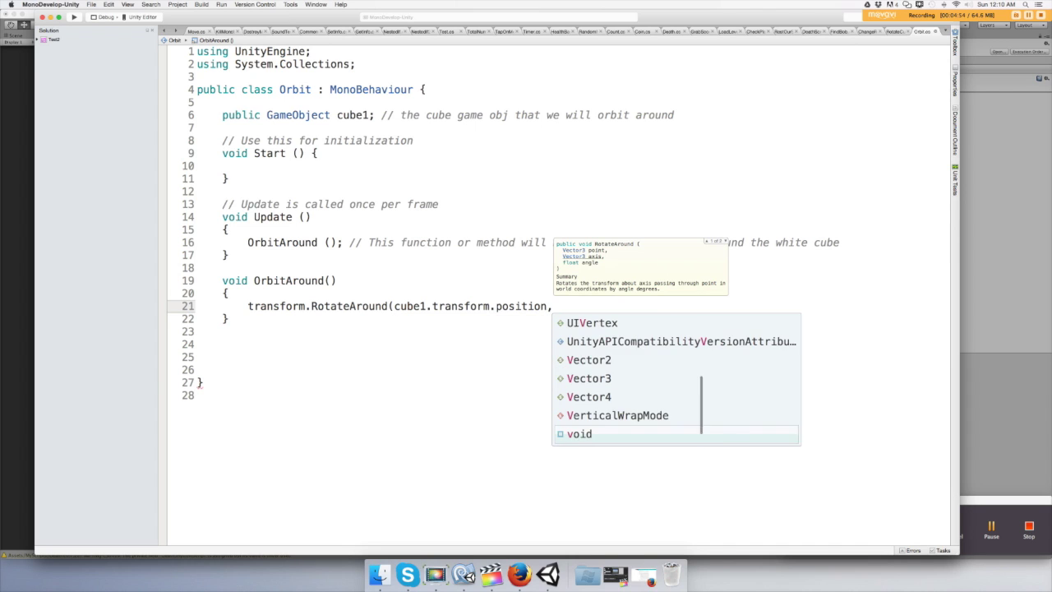
pyautogui.write(' vec')
pyautogui.press('Down')
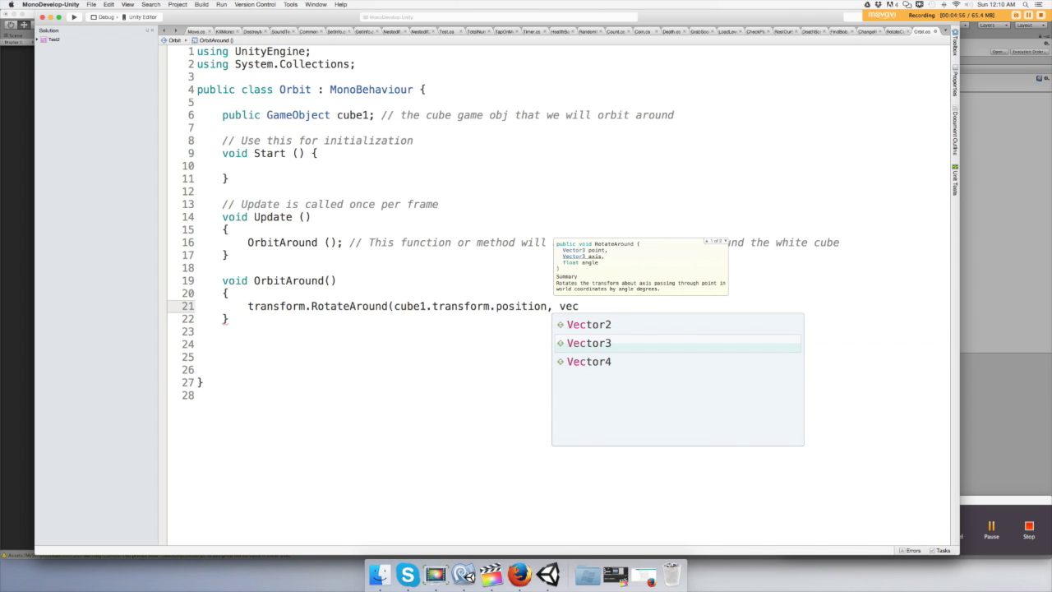
pyautogui.press('Return')
pyautogui.write('.')
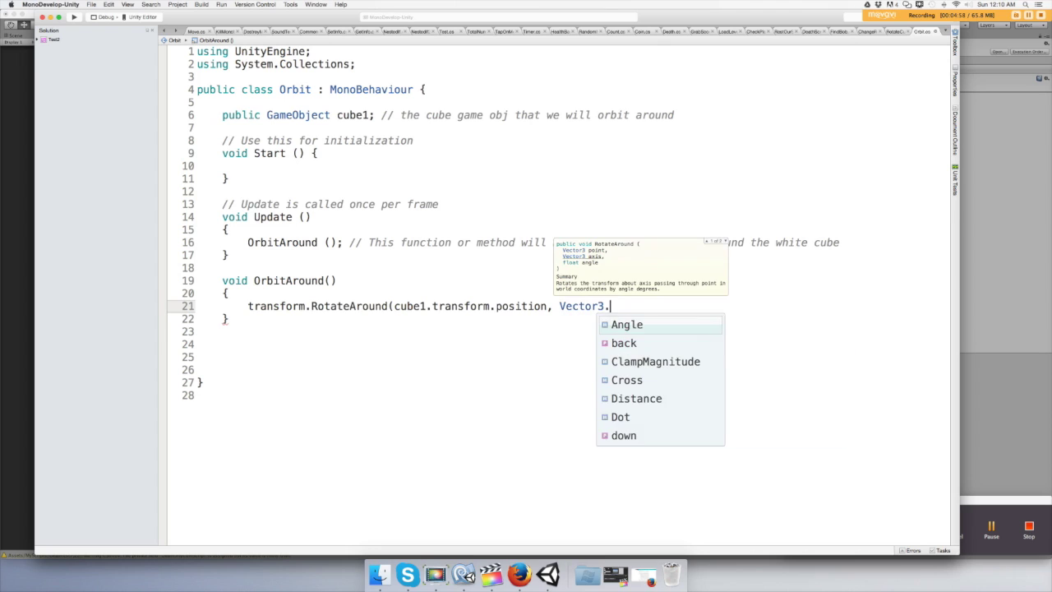
pyautogui.write('up')
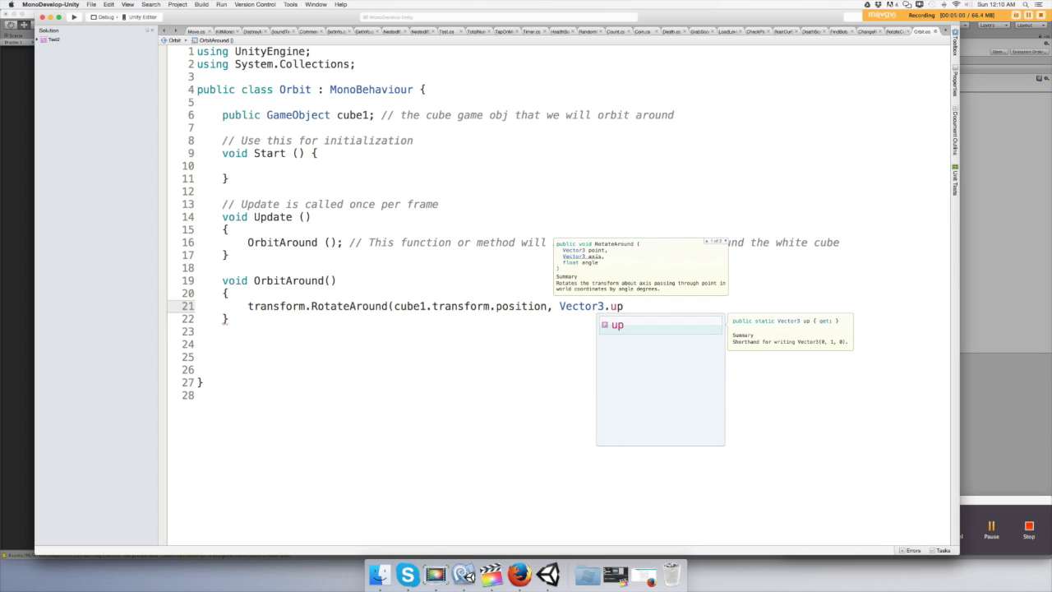
pyautogui.press('Escape')
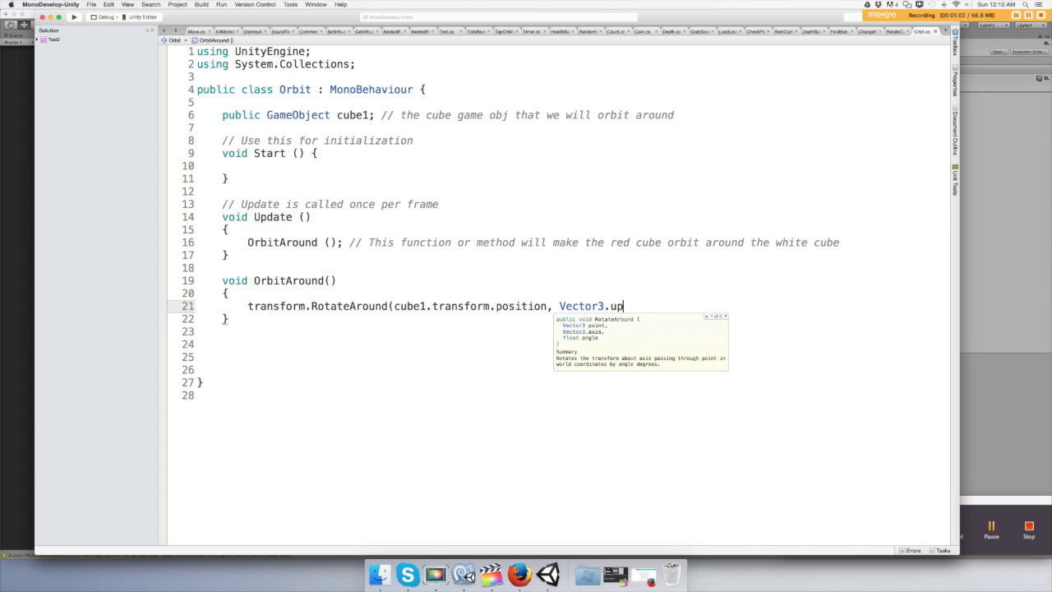
pyautogui.write(', ')
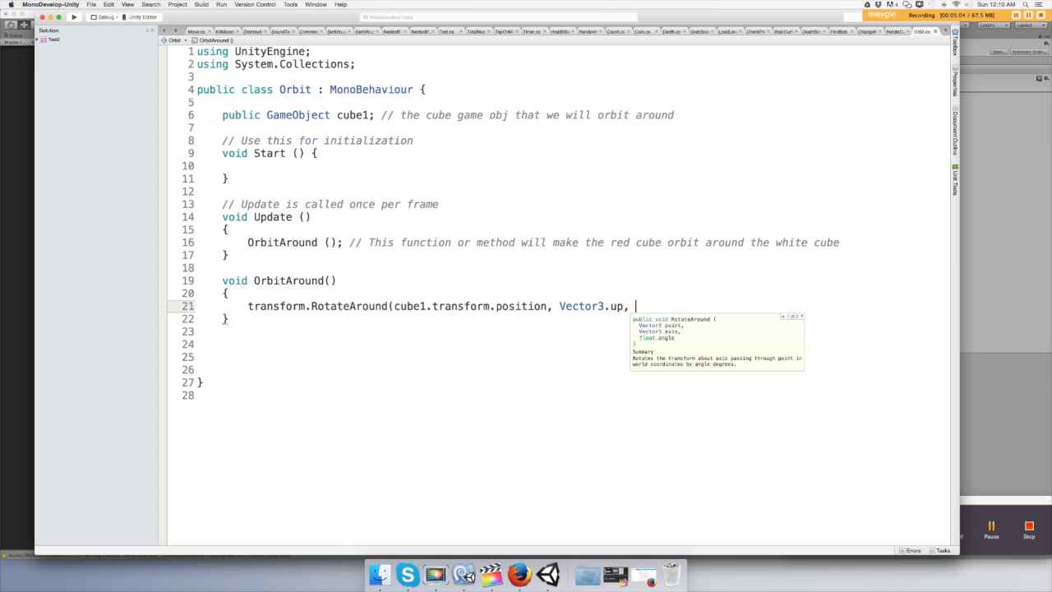
pyautogui.write('s')
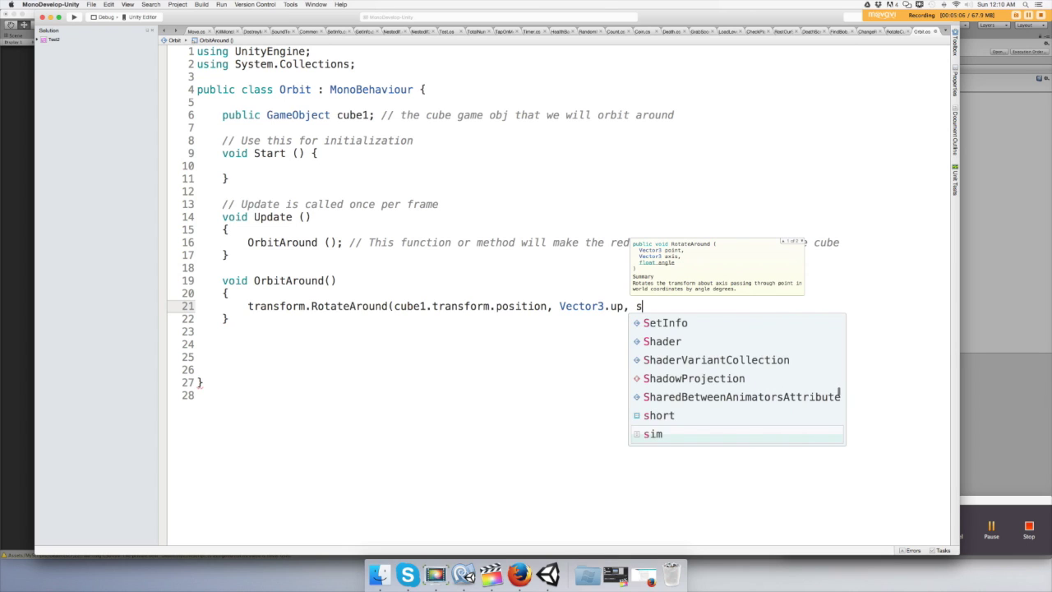
pyautogui.write('peed')
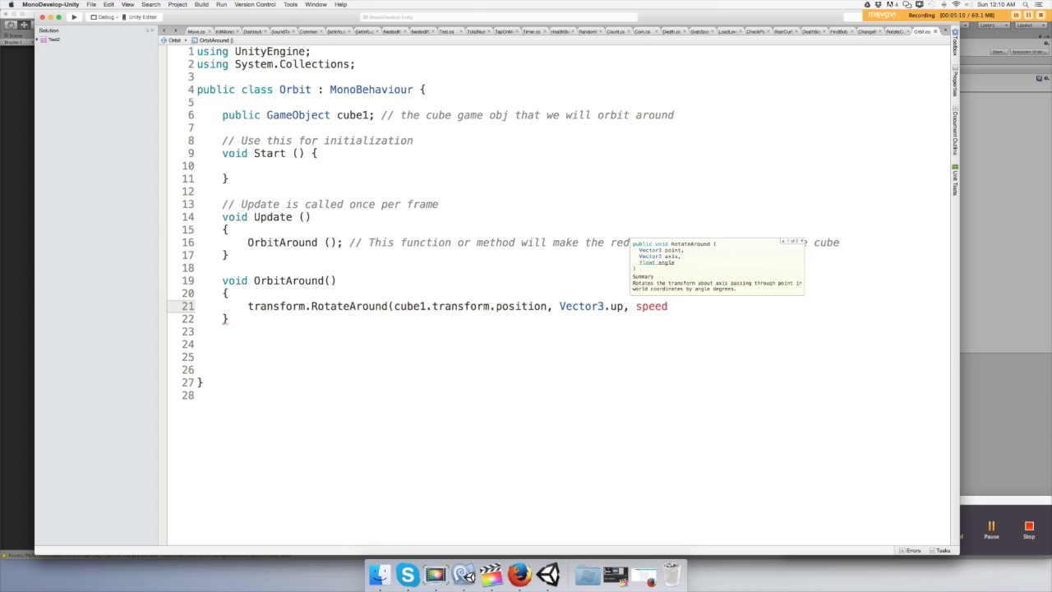
pyautogui.write(' * ')
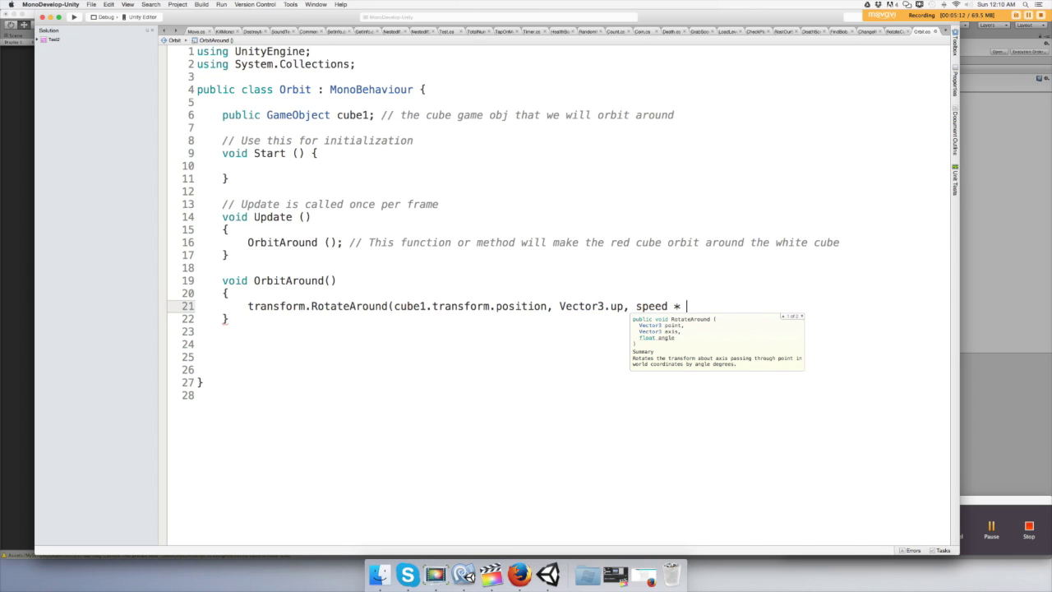
pyautogui.write('time')
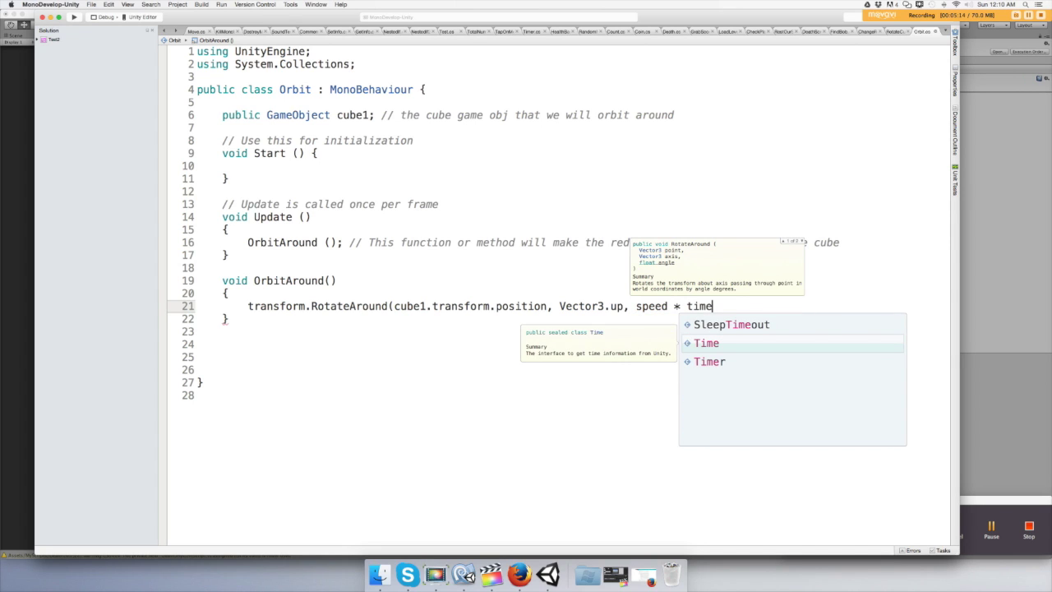
pyautogui.press('Return')
pyautogui.write('.de')
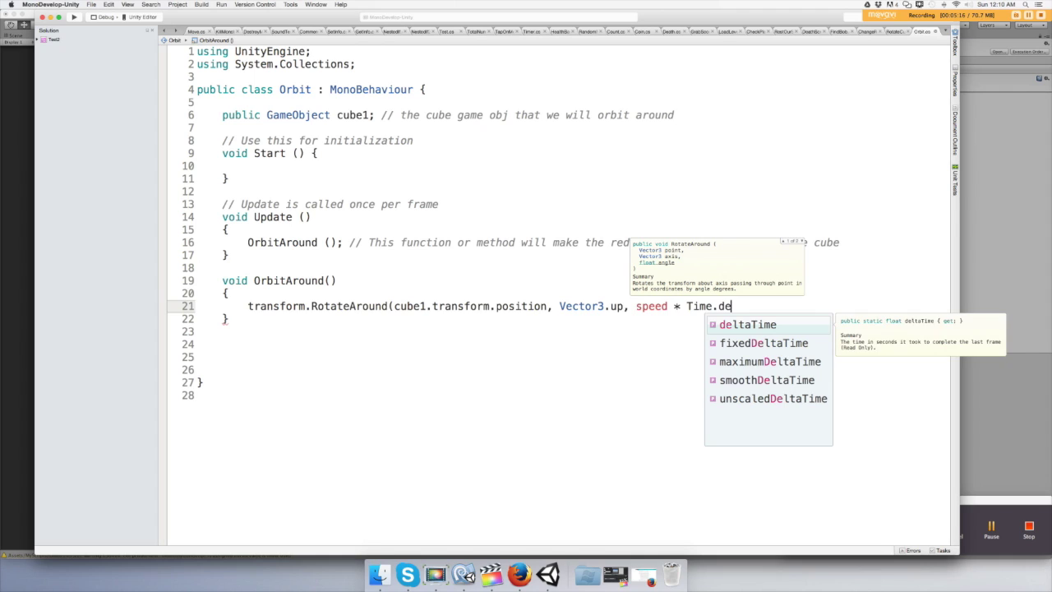
pyautogui.press('Return')
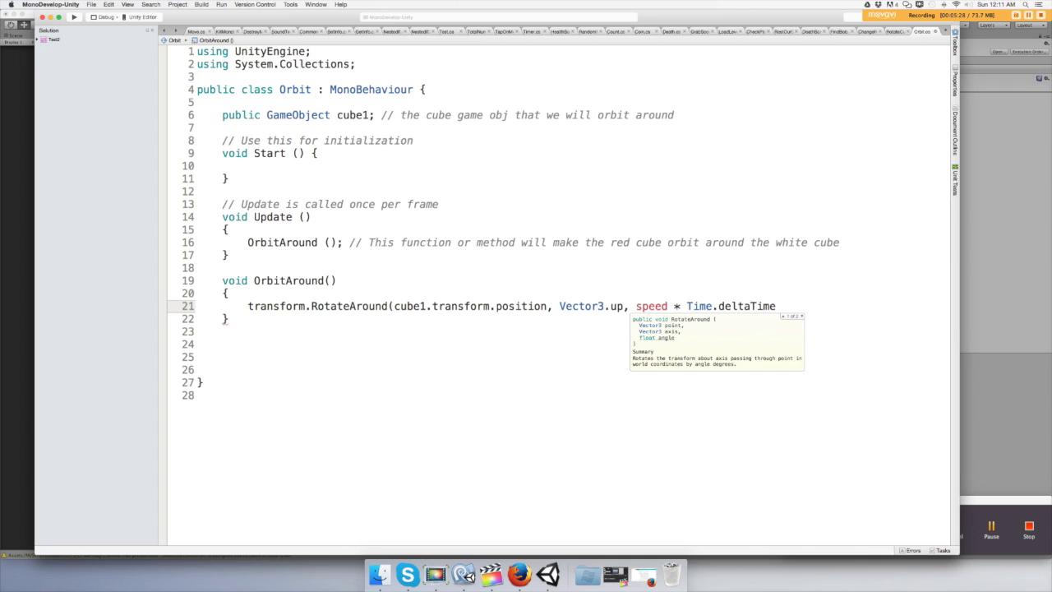
pyautogui.write(')')
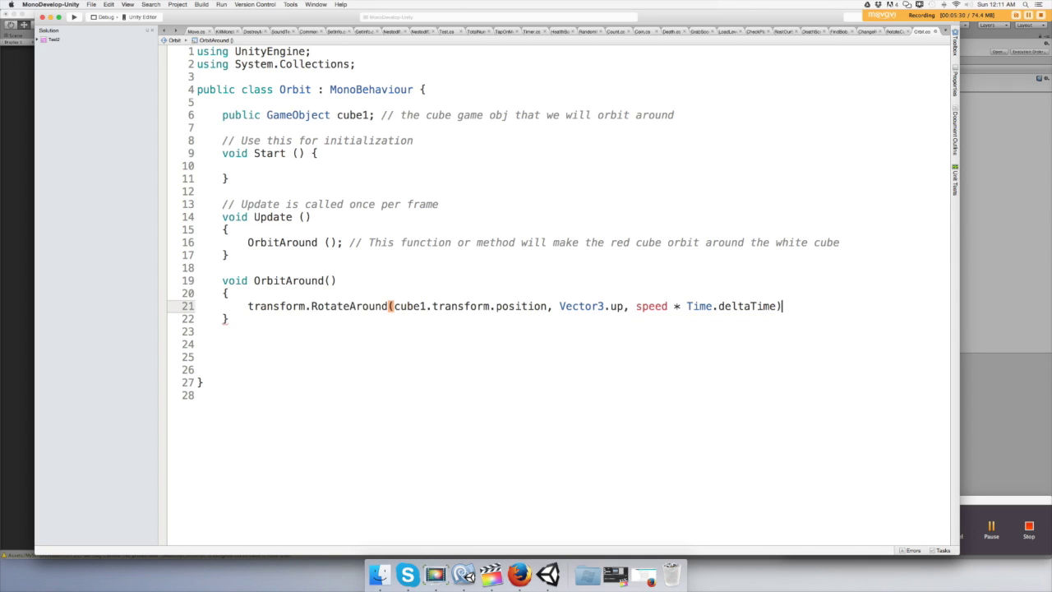
pyautogui.write('l')
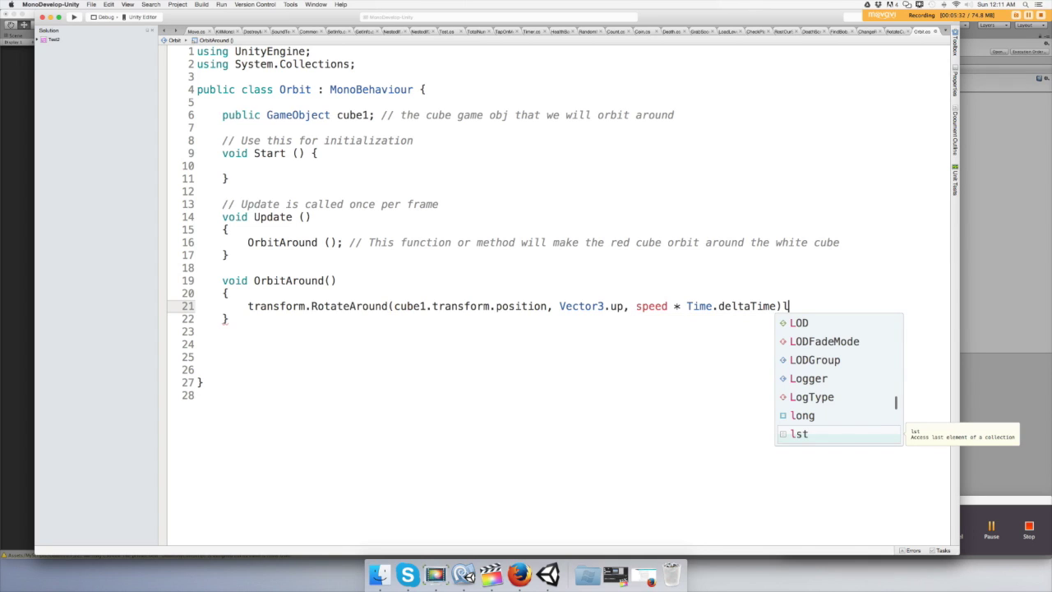
pyautogui.press('BackSpace')
# - End the RotateAround line with ';' and declare 'public float speed; // speed of the orbiting red cube' on line 7
pyautogui.write(';')
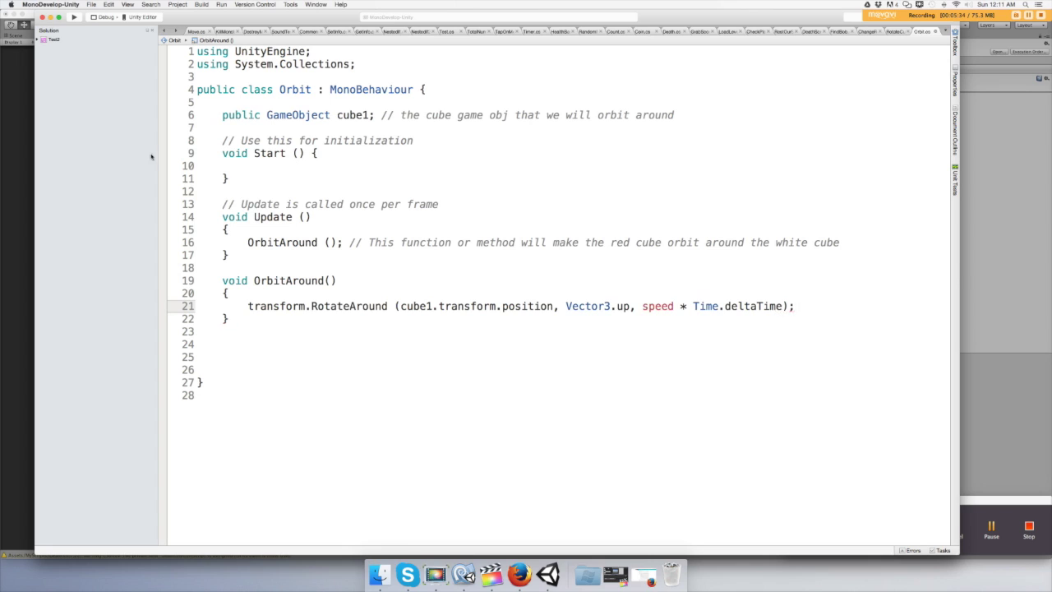
pyautogui.click(228, 129)
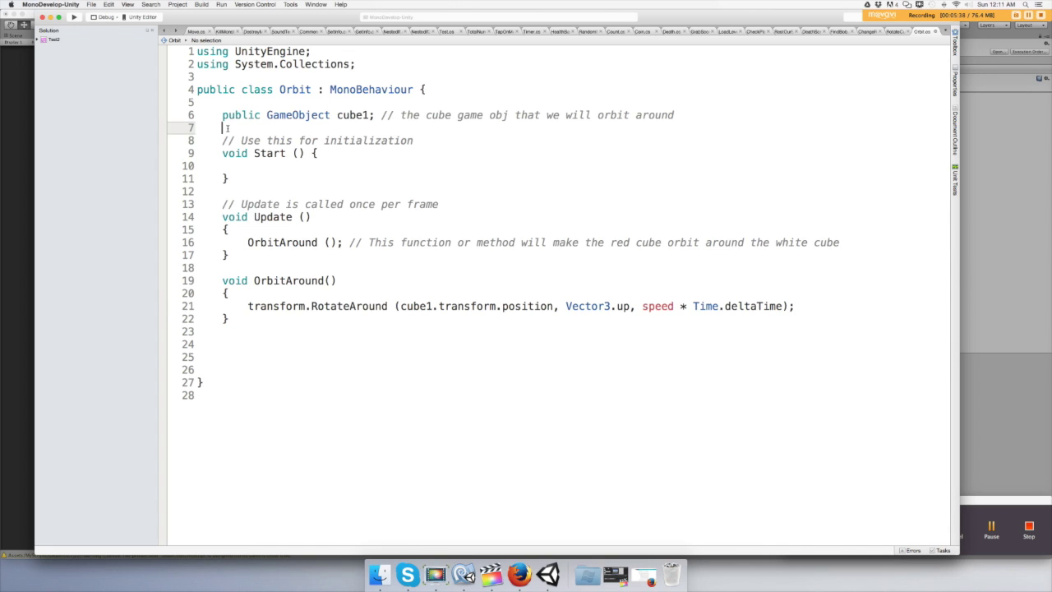
pyautogui.write('public ')
pyautogui.write('float ')
pyautogui.write('sp')
pyautogui.press('BackSpace')
pyautogui.write('peed')
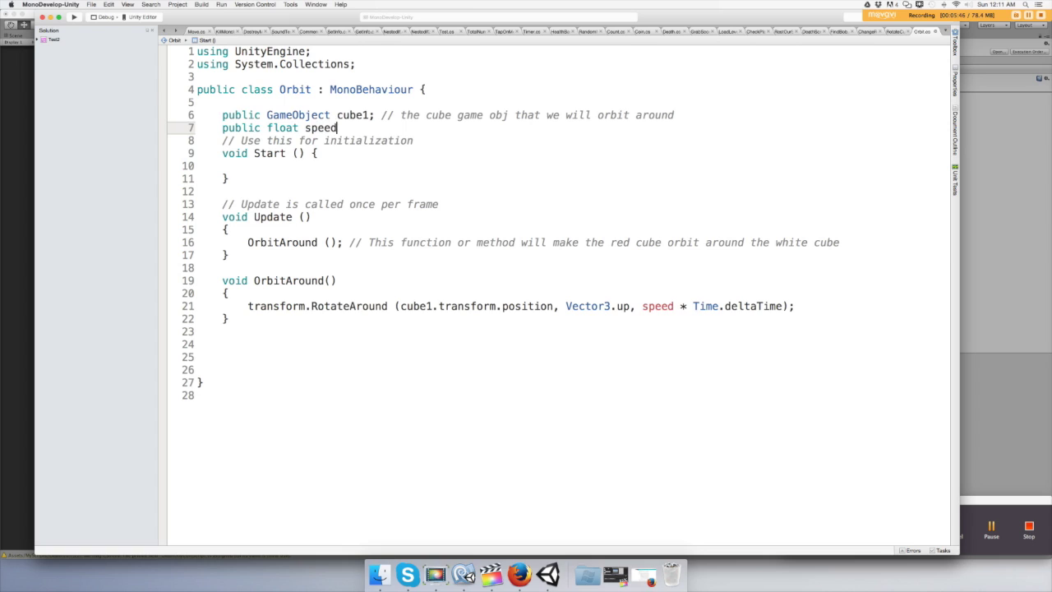
pyautogui.write(';')
pyautogui.write(' // speed')
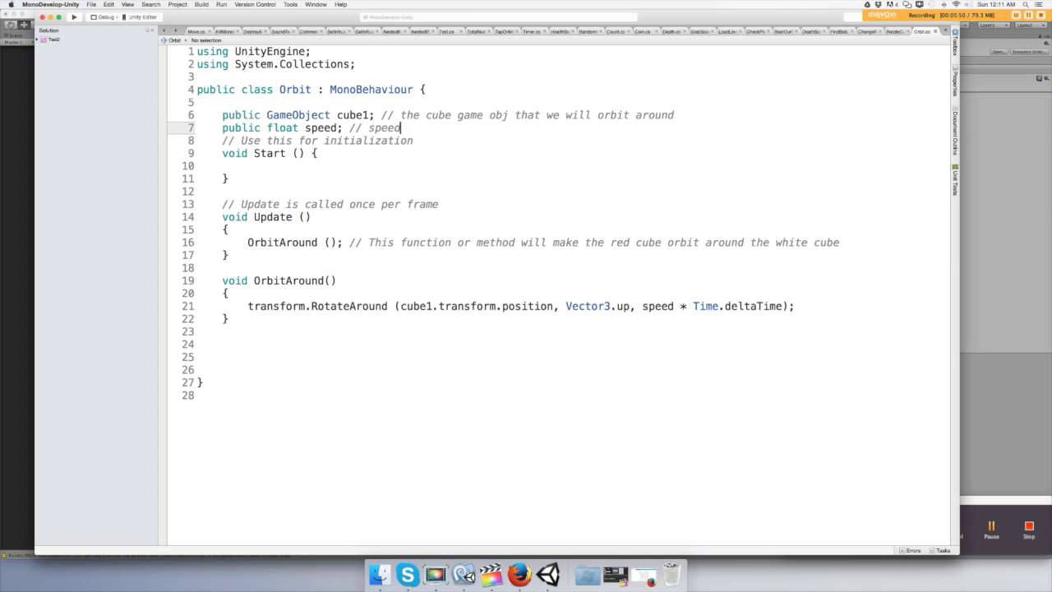
pyautogui.write(' of the orb')
pyautogui.write('iting ')
pyautogui.write('red cube')
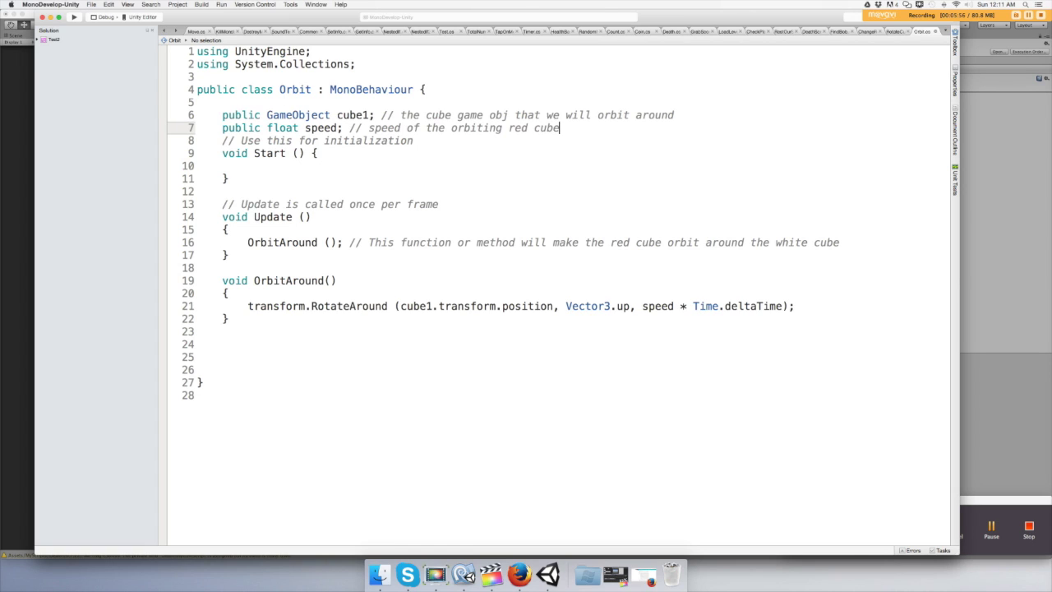
# - Comment the RotateAround line with '// make red cube' and '// orbit around the white cube'
pyautogui.click(817, 308)
pyautogui.write('// r')
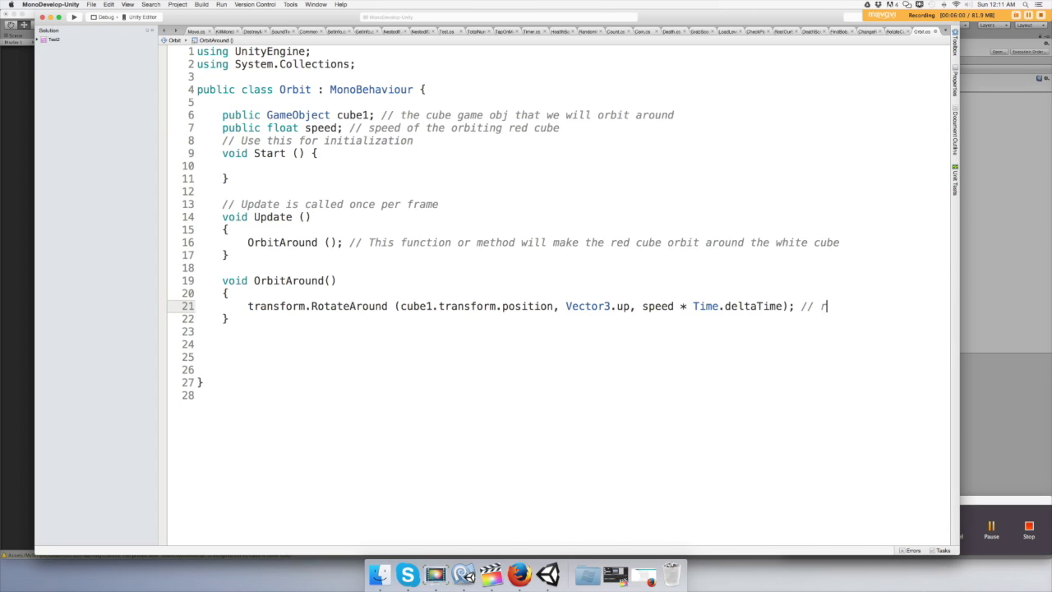
pyautogui.write('ota')
pyautogui.press('BackSpace')
pyautogui.press('BackSpace')
pyautogui.press('BackSpace')
pyautogui.press('BackSpace')
pyautogui.write('make red')
pyautogui.write(' cube')
pyautogui.click(221, 318)
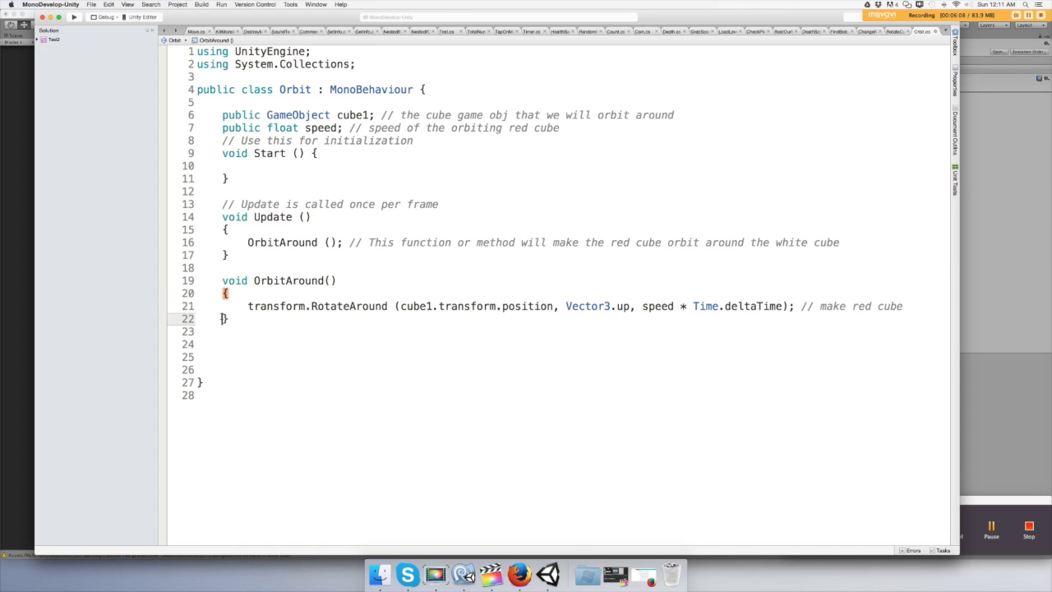
pyautogui.press('Return')
pyautogui.click(250, 310)
pyautogui.press('Down')
pyautogui.press('Tab')
pyautogui.write('// o')
pyautogui.press('BackSpace')
pyautogui.write('orbit aro')
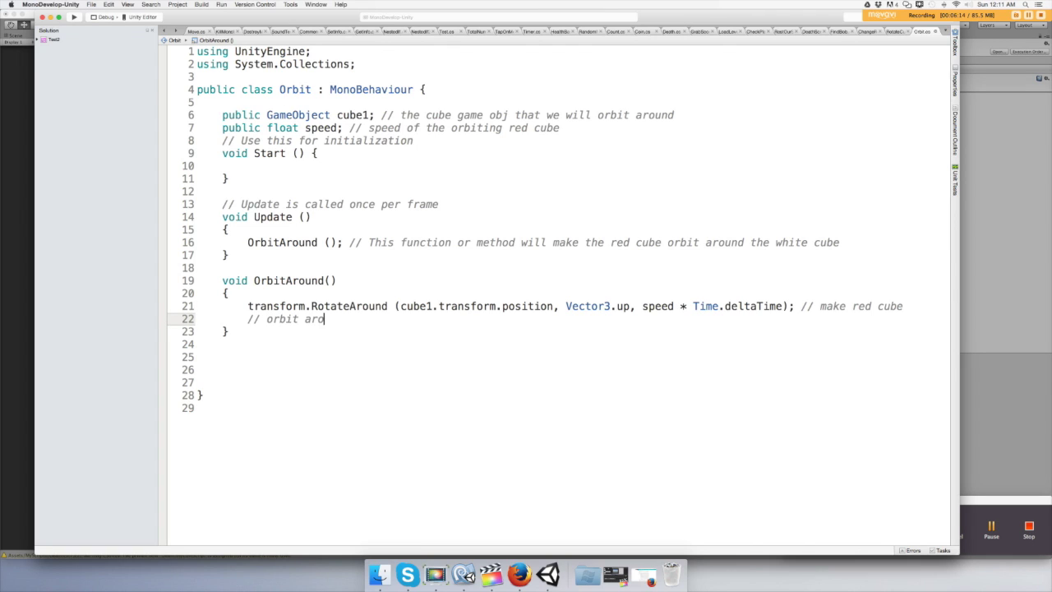
pyautogui.write('und')
pyautogui.write(' the white c')
pyautogui.write('ube')
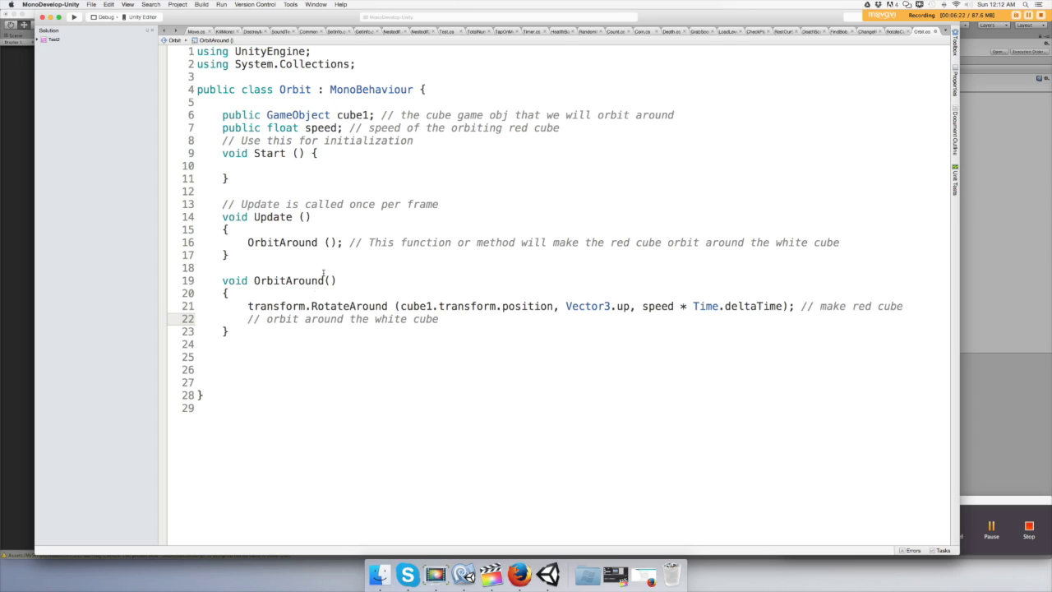
# - Save all scripts with File > Save All and return to Unity
pyautogui.click(89, 4)
pyautogui.click(122, 51)
pyautogui.click(548, 580)
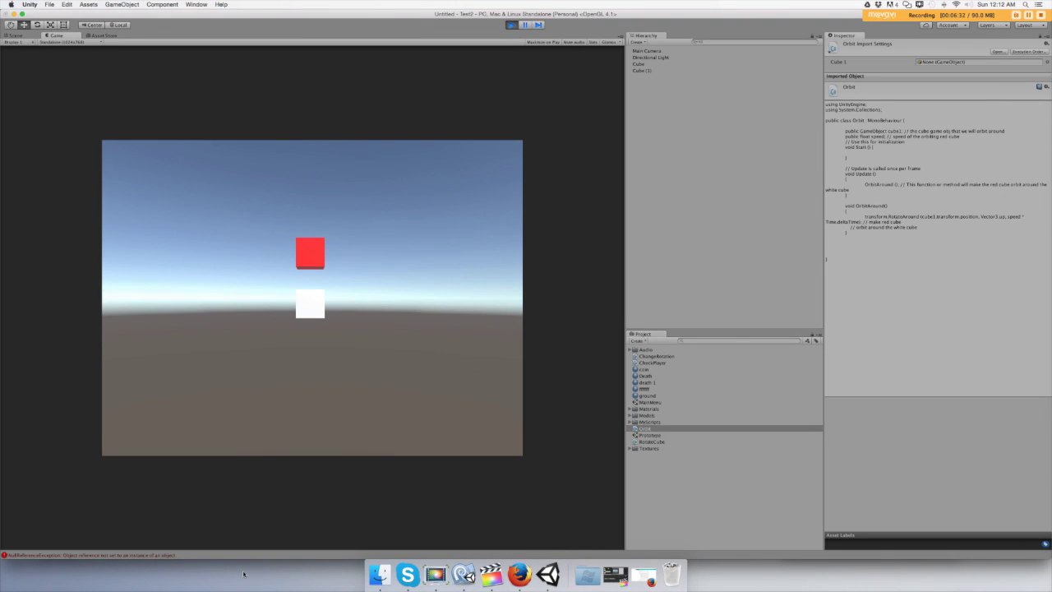
# - Check the NullReferenceException, stop play mode, and remove the Rotate Cube script from the white Cube
pyautogui.click(156, 556)
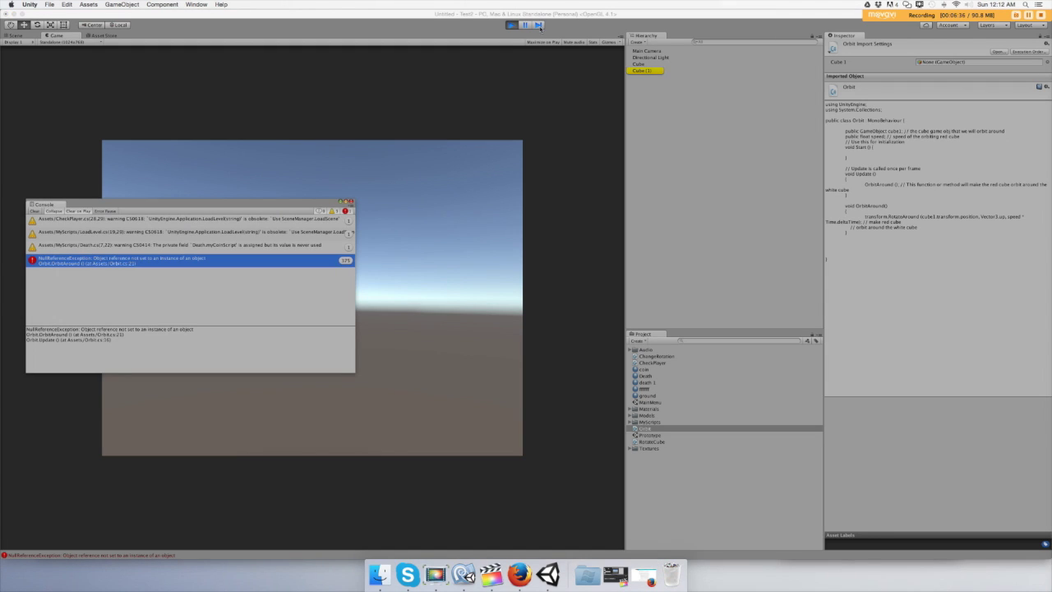
pyautogui.click(511, 25)
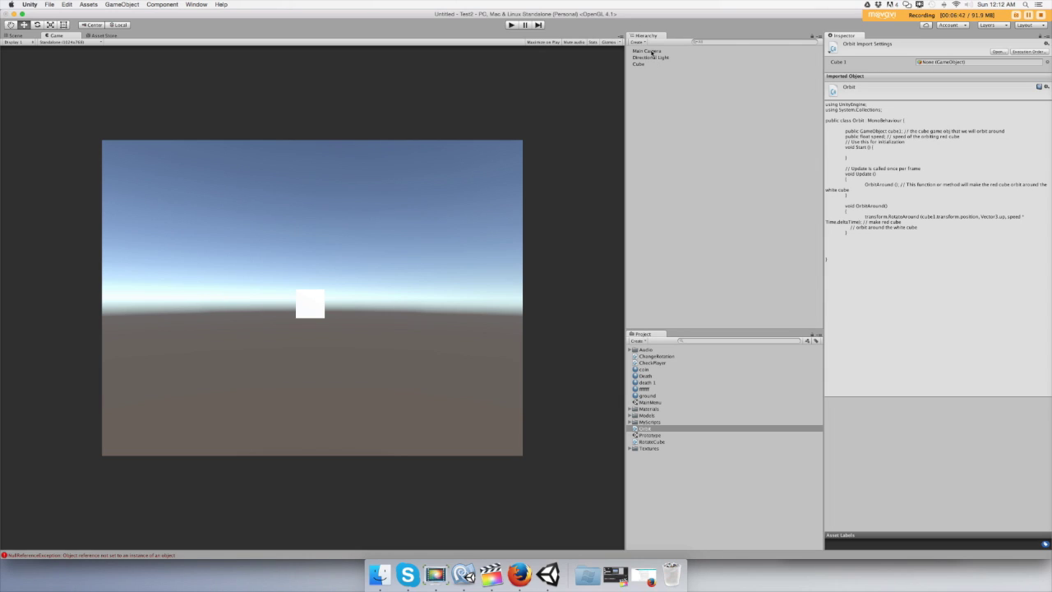
pyautogui.click(640, 65)
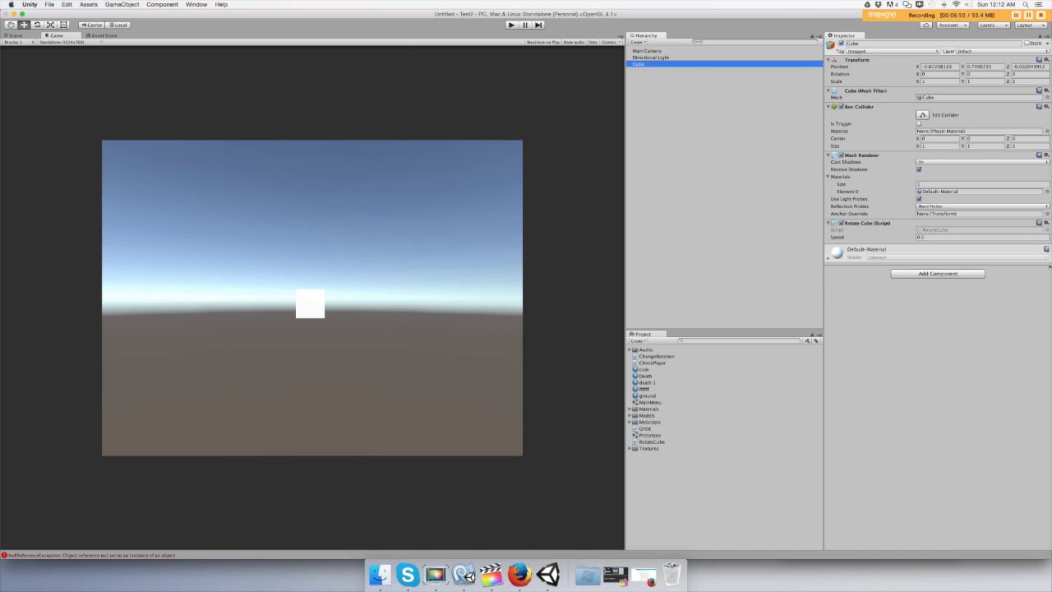
pyautogui.click(1038, 223)
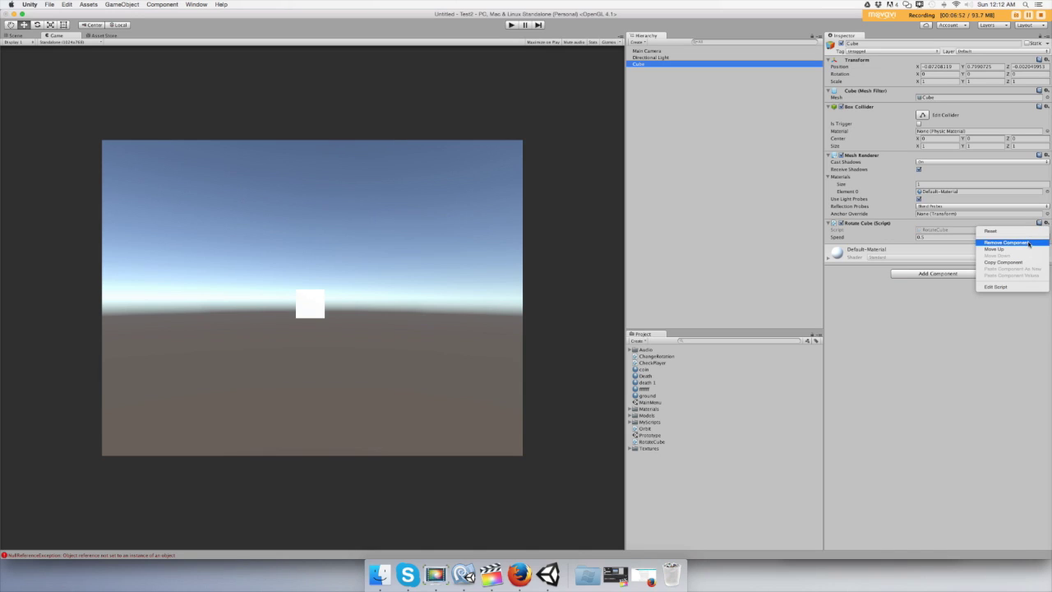
pyautogui.click(1032, 244)
# - Duplicate the Cube as Cube (1), raise it to Y 2.88, and apply the red ffff material
pyautogui.click(638, 65)
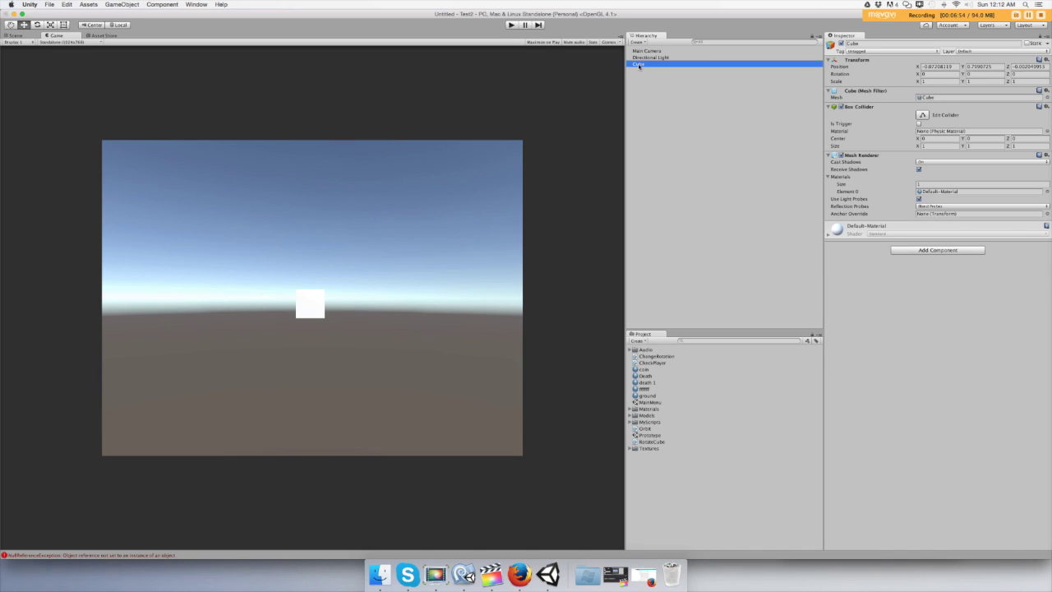
pyautogui.press('super+d')
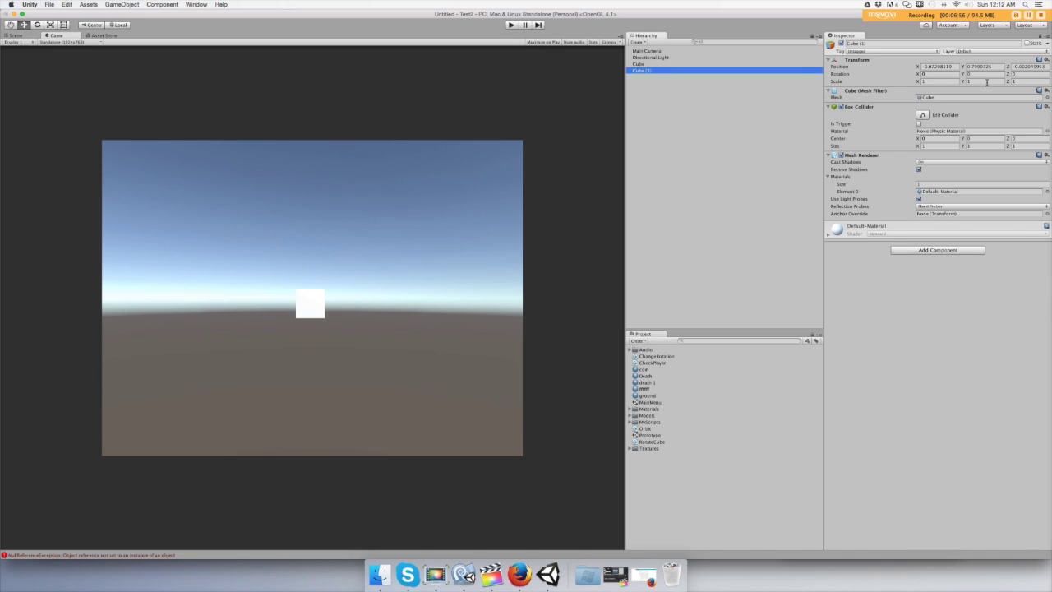
pyautogui.moveTo(963, 67); pyautogui.dragTo(992, 73)
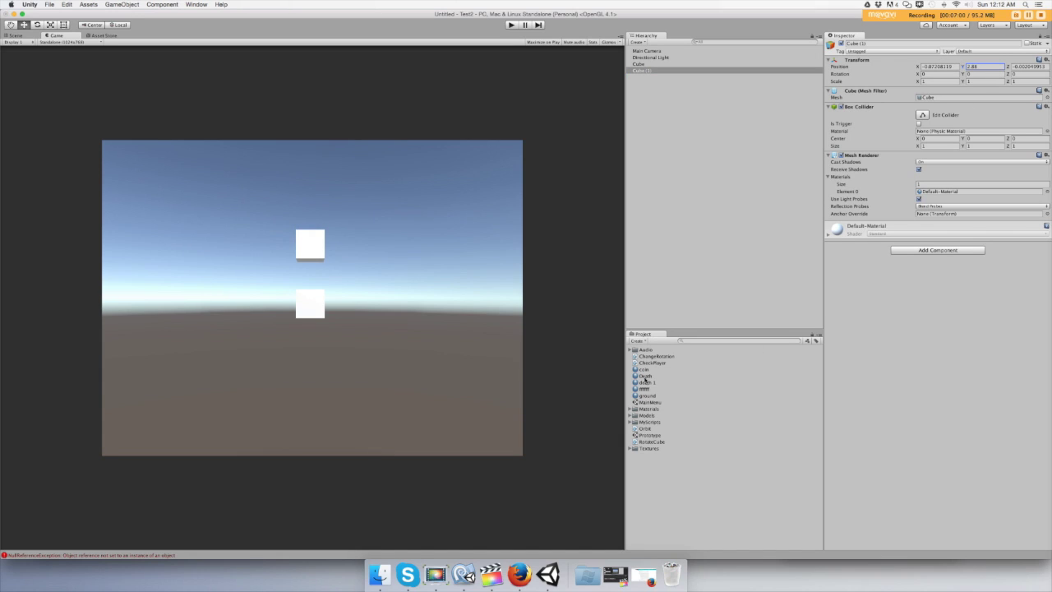
pyautogui.moveTo(646, 389); pyautogui.dragTo(648, 71)
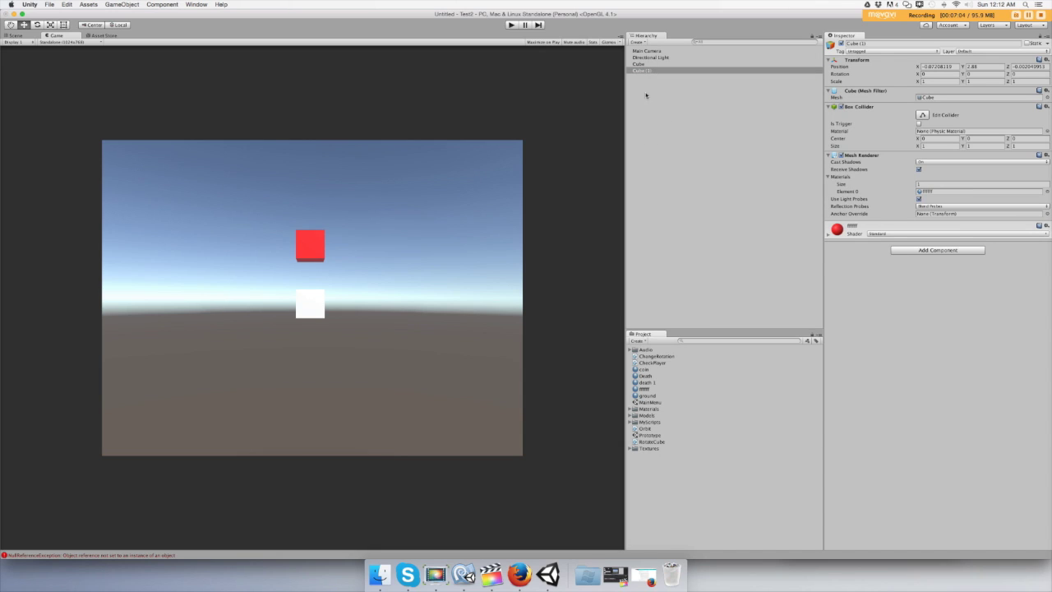
# - Add the Orbit script to Cube (1), set Speed 0.5, and assign the white Cube as Cube 1
pyautogui.click(908, 251)
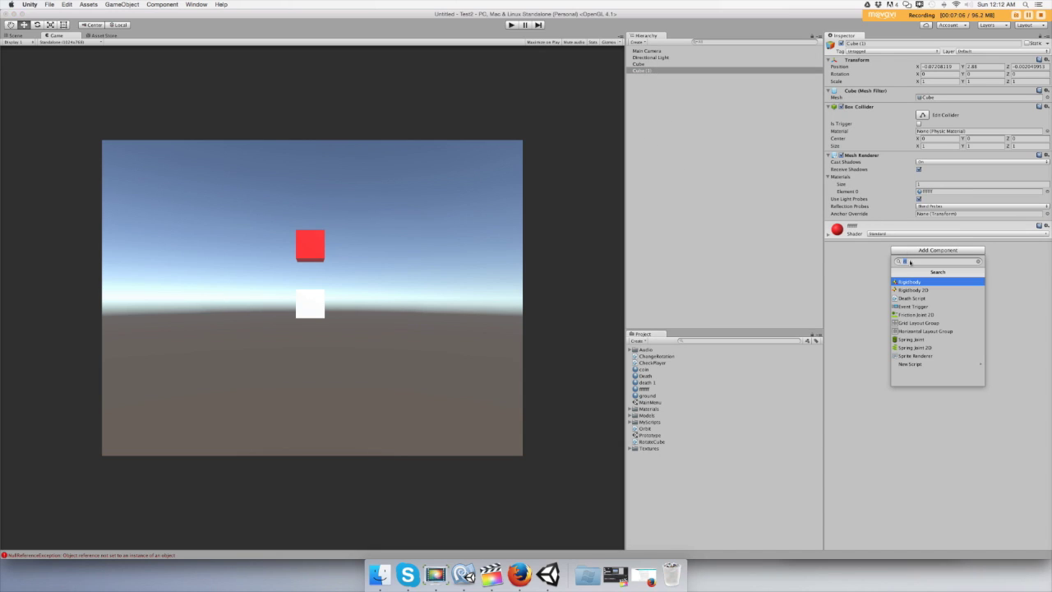
pyautogui.write('orbi')
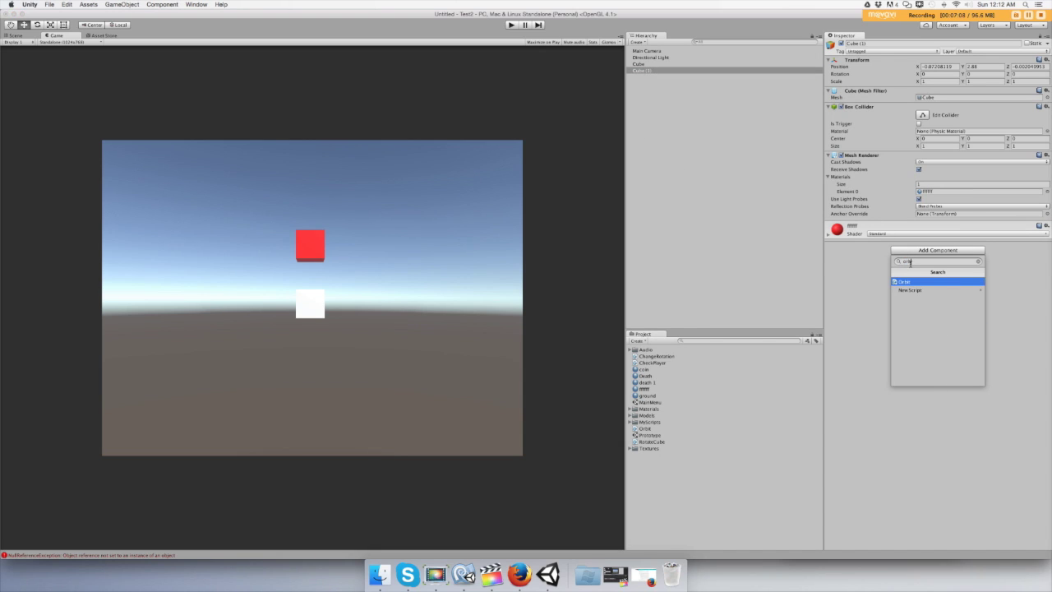
pyautogui.click(906, 282)
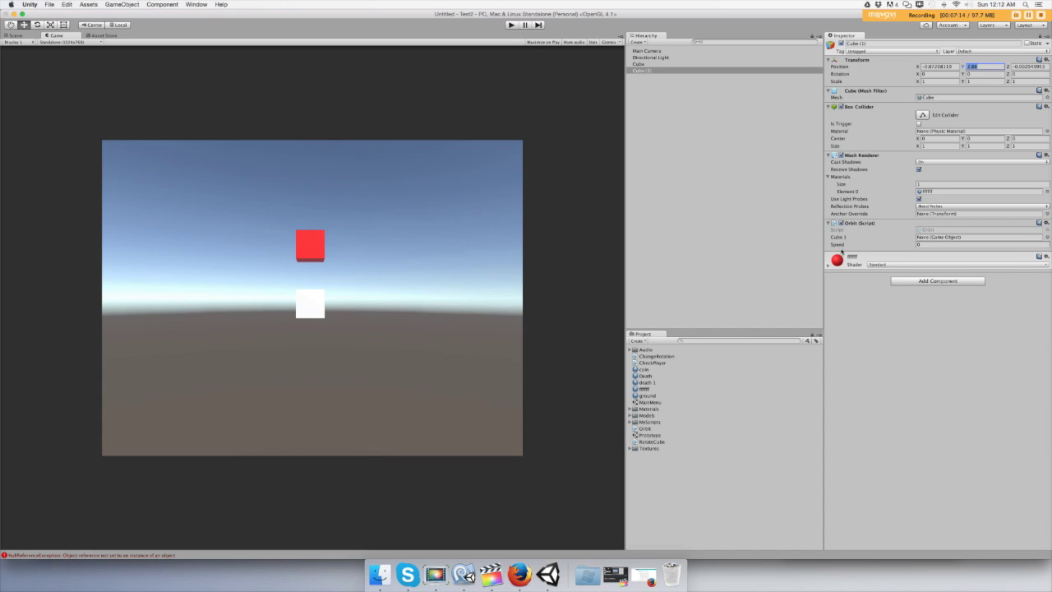
pyautogui.click(924, 245)
pyautogui.moveTo(642, 71); pyautogui.dragTo(928, 241)
pyautogui.write('.5')
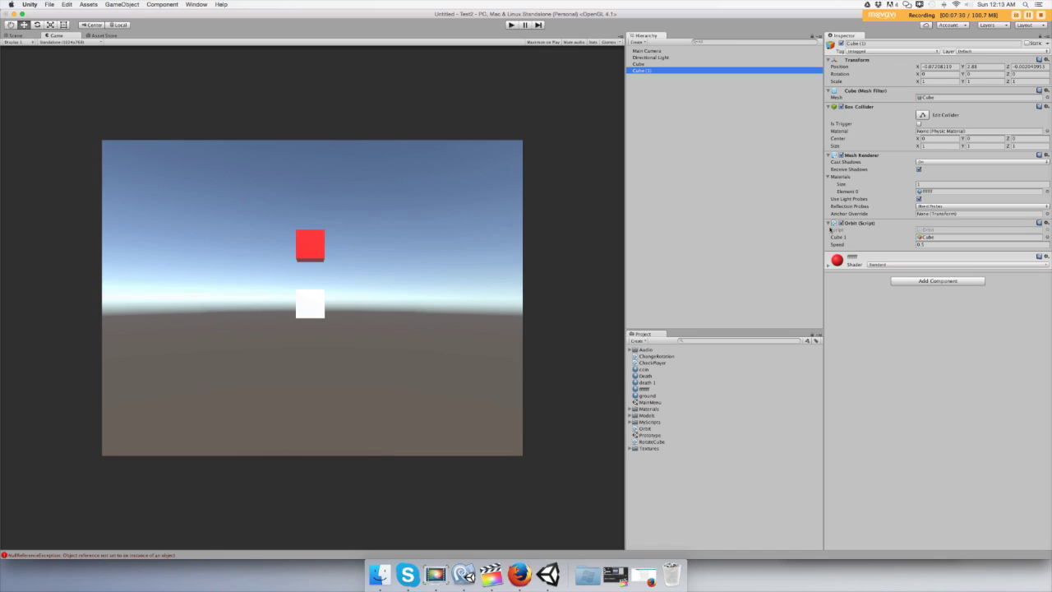
# - Play the scene and raise the Orbit speed to 100 during the test
pyautogui.click(510, 26)
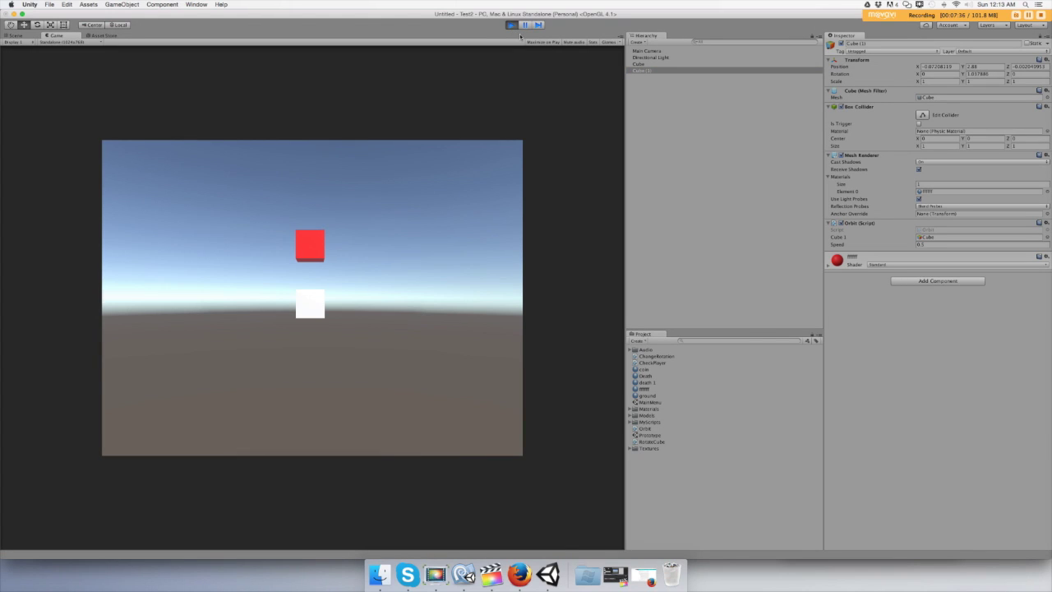
pyautogui.click(920, 245)
pyautogui.write('100')
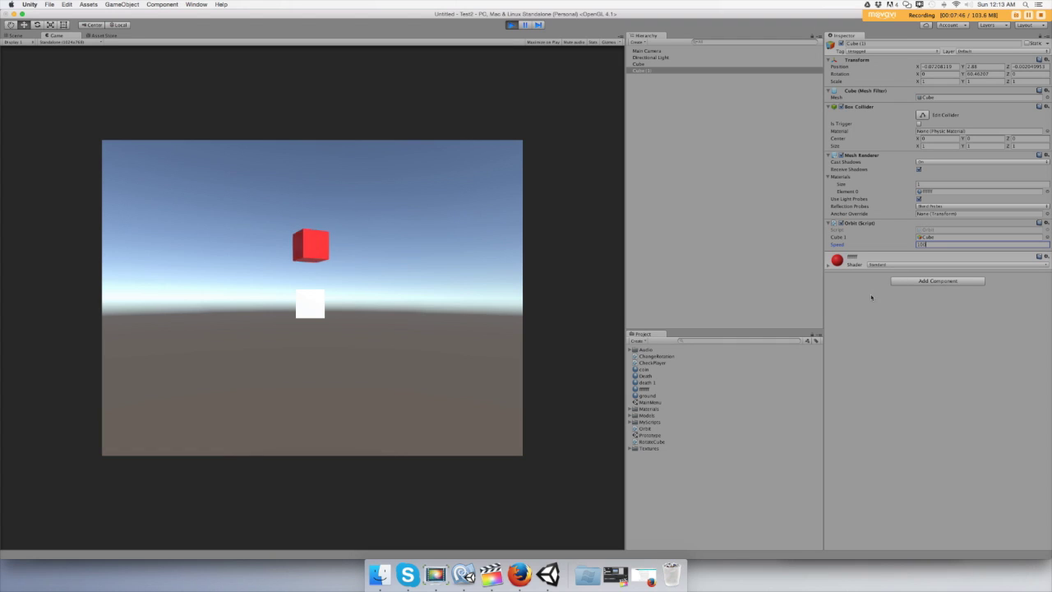
# - Frame the red Cube (1) in the scene view, stop play mode, and bring Orbit.cs forward
pyautogui.press('super+1')
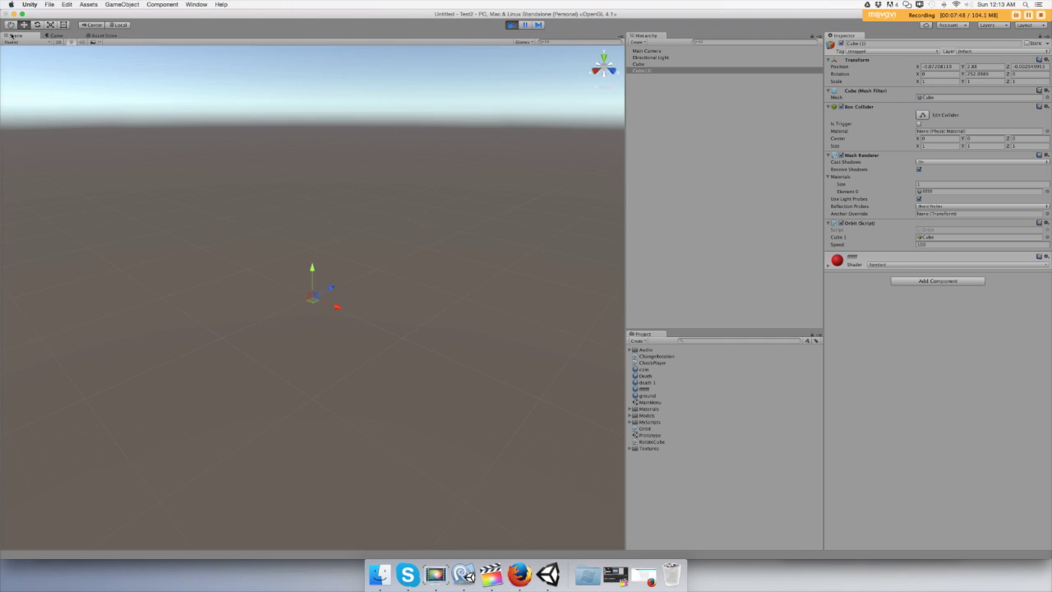
pyautogui.click(644, 70)
pyautogui.press('f')
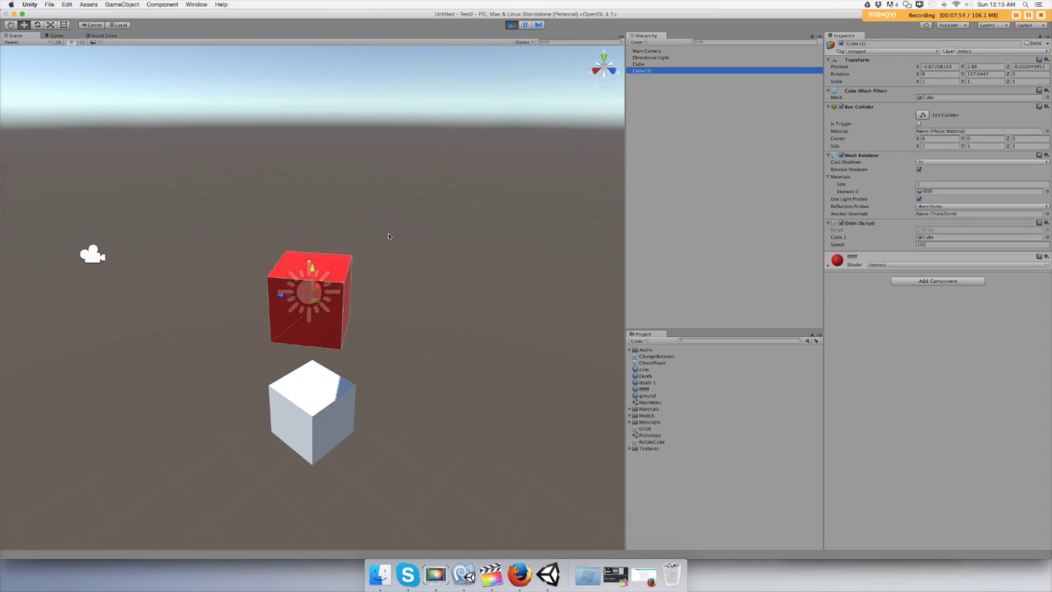
pyautogui.scroll(-3, 389, 236)
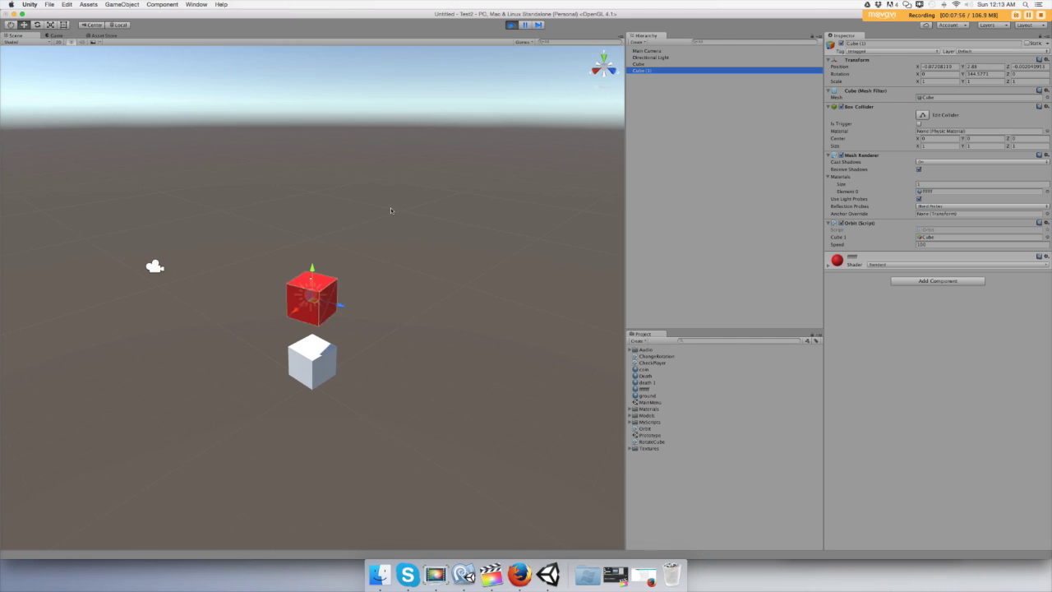
pyautogui.click(511, 26)
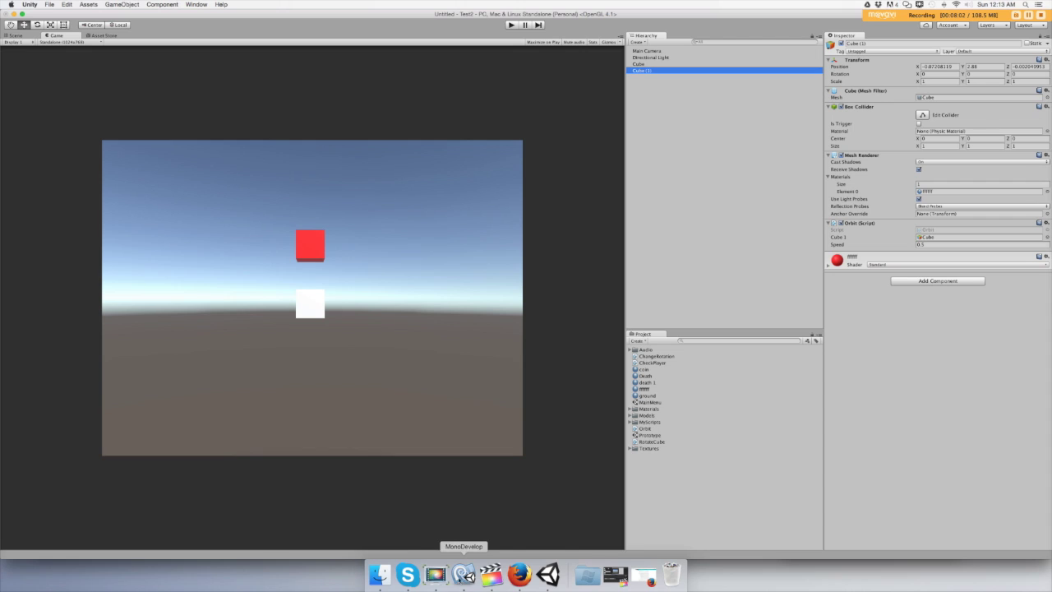
pyautogui.click(463, 575)
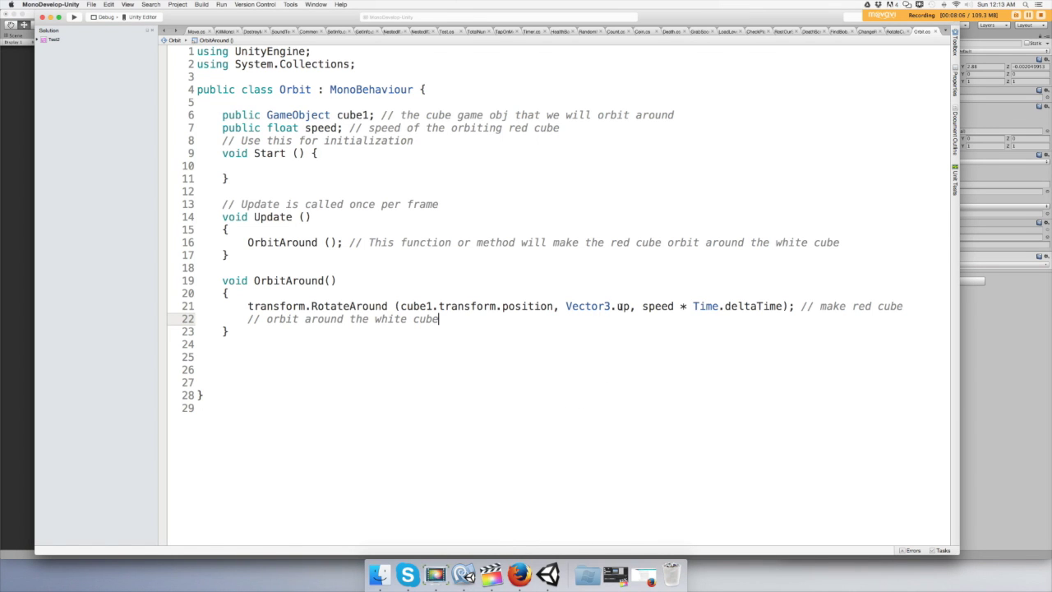
# - Change the RotateAround axis on line 21 from Vector3.up to Vector3.right
pyautogui.click(631, 306)
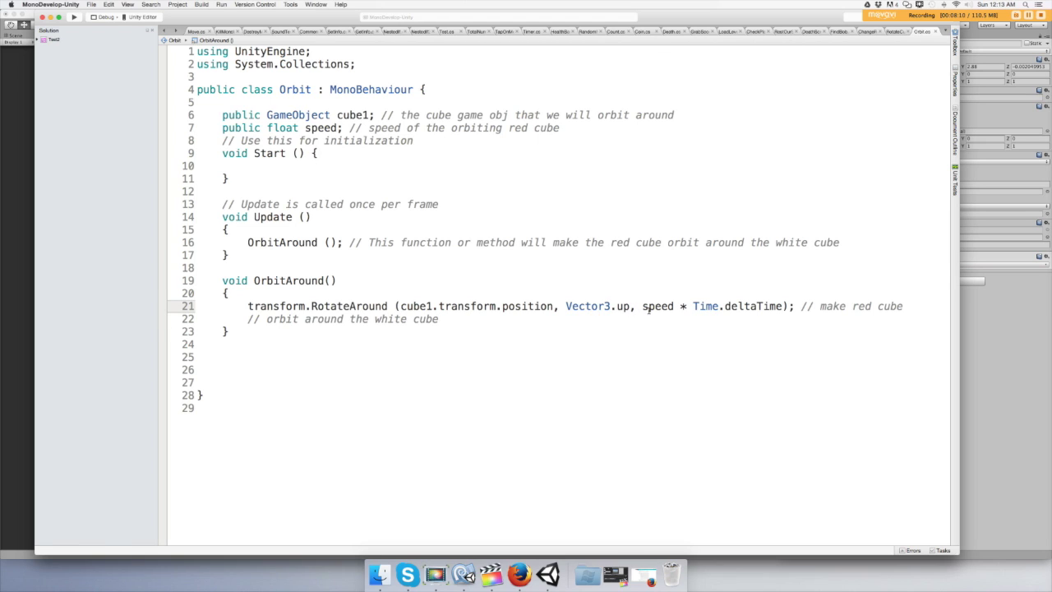
pyautogui.press('BackSpace')
pyautogui.press('BackSpace')
pyautogui.press('BackSpace')
pyautogui.write('.')
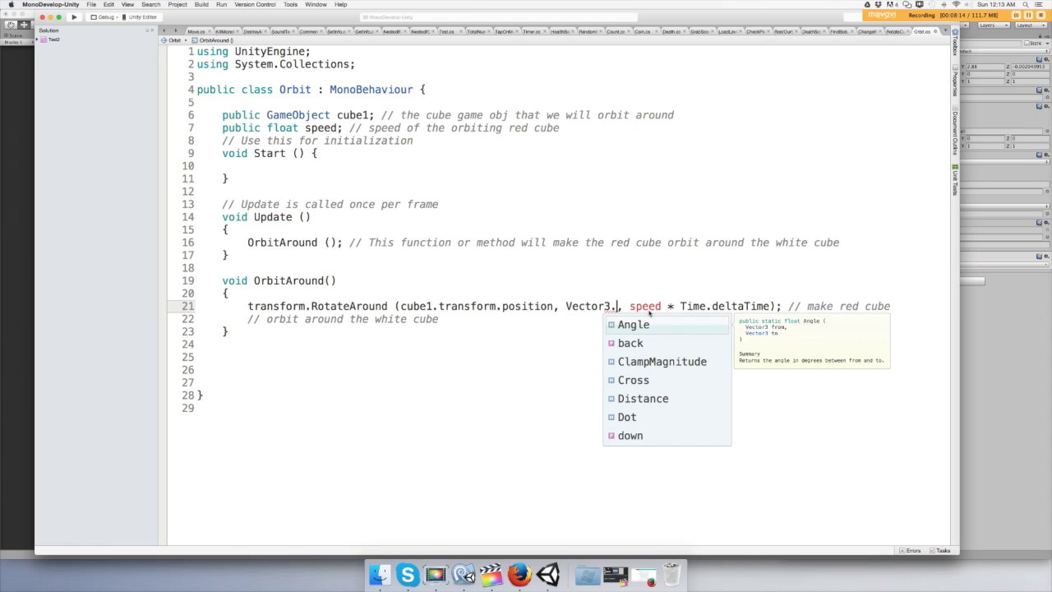
pyautogui.write('r')
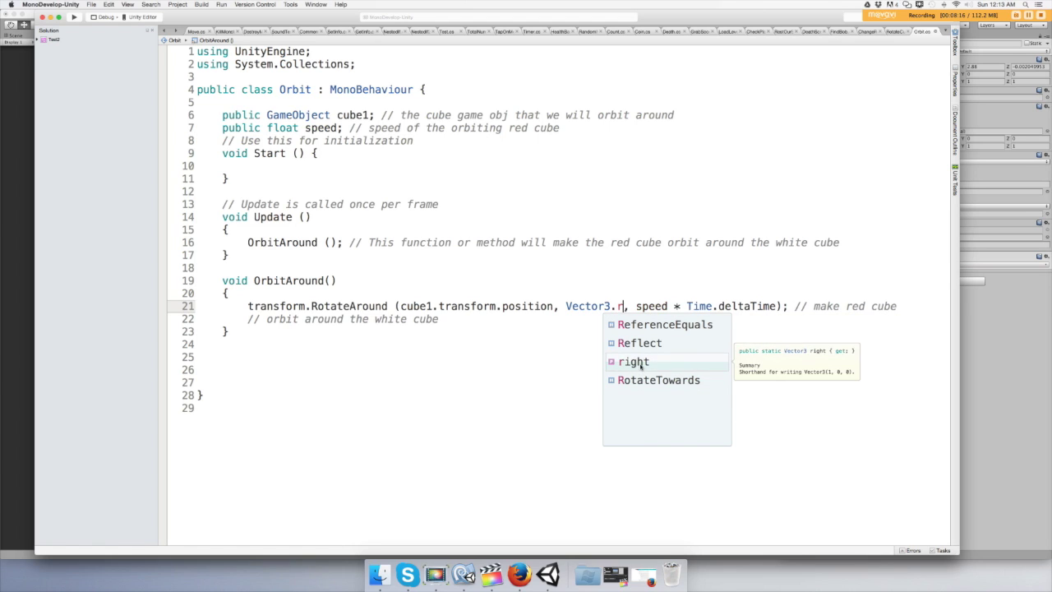
pyautogui.doubleClick(640, 363)
# - Save all scripts and switch back to the Unity editor
pyautogui.click(91, 4)
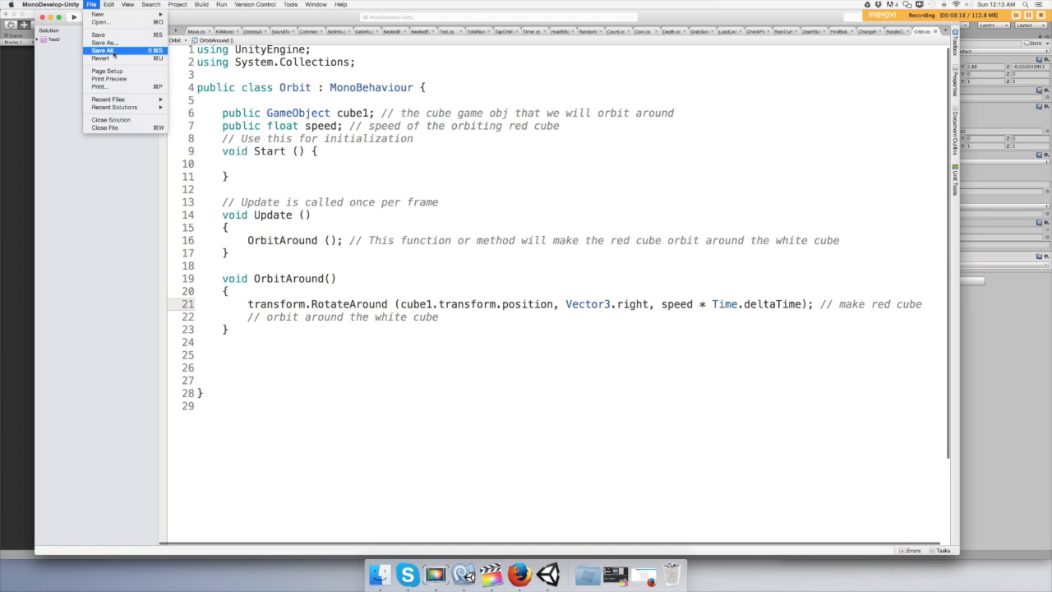
pyautogui.click(104, 51)
pyautogui.click(27, 111)
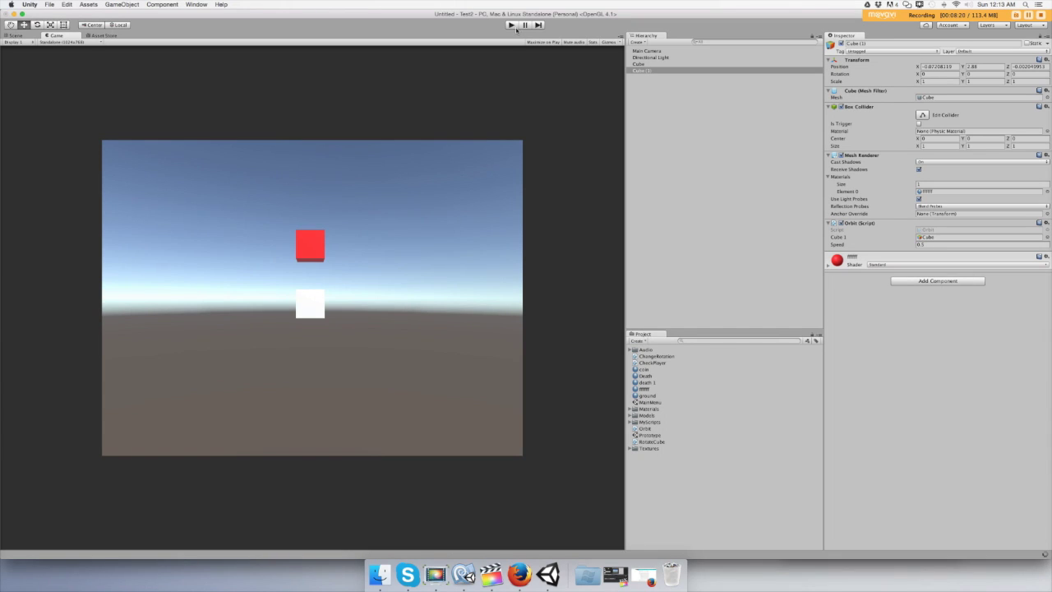
# - Play-test the orbit at Speed 1 in the Scene and Game views, then stop and reopen Orbit.cs
pyautogui.click(511, 25)
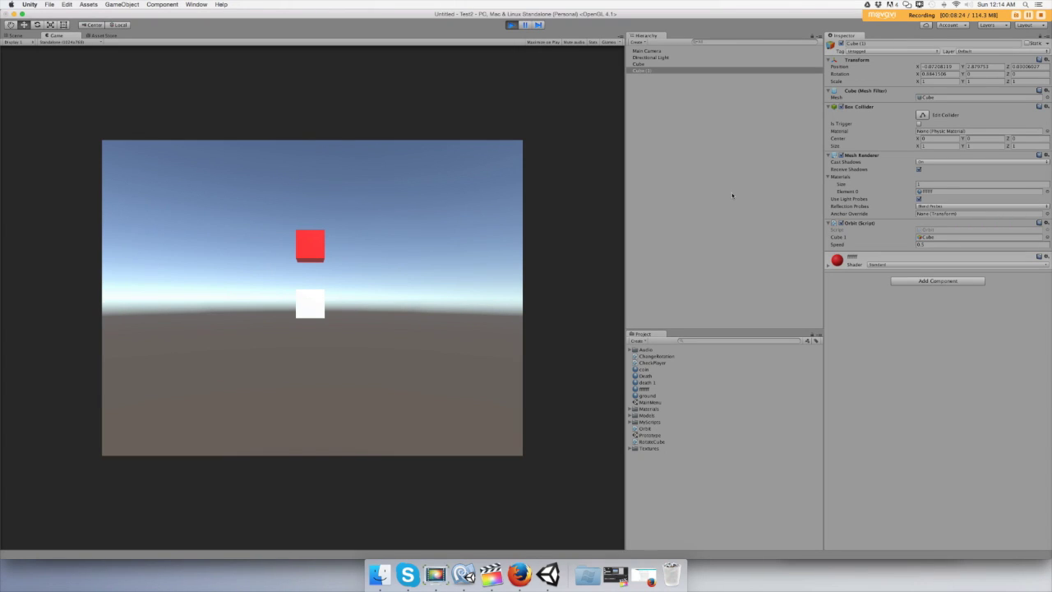
pyautogui.click(938, 245)
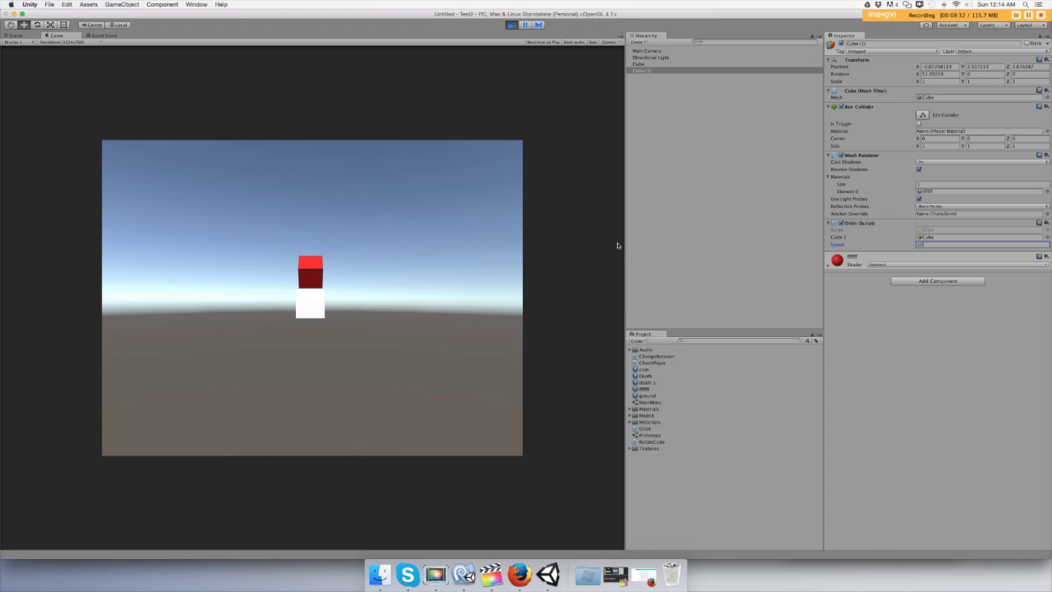
pyautogui.click(16, 36)
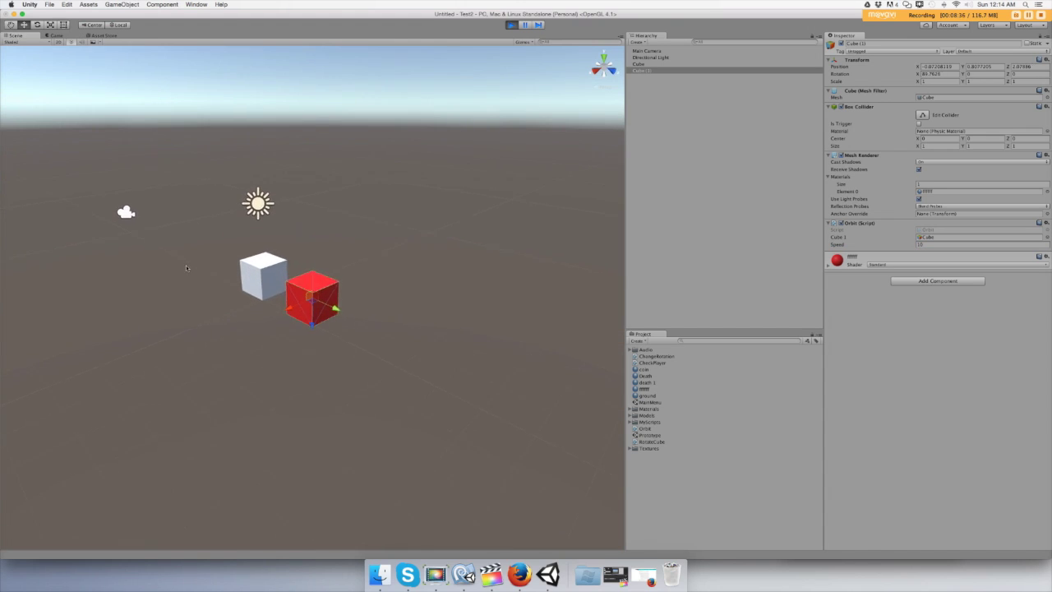
pyautogui.click(928, 245)
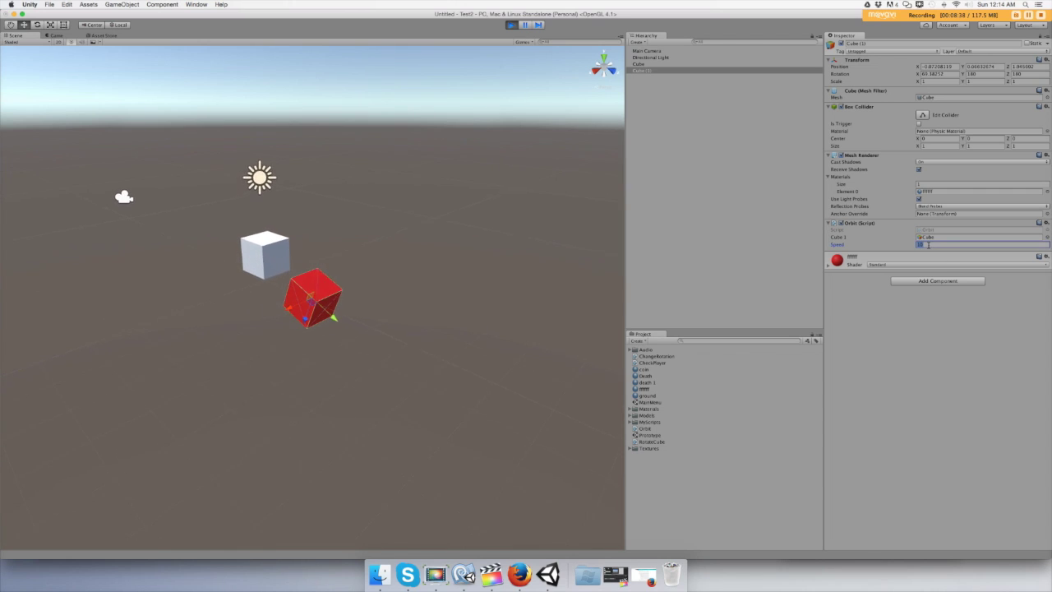
pyautogui.write('10')
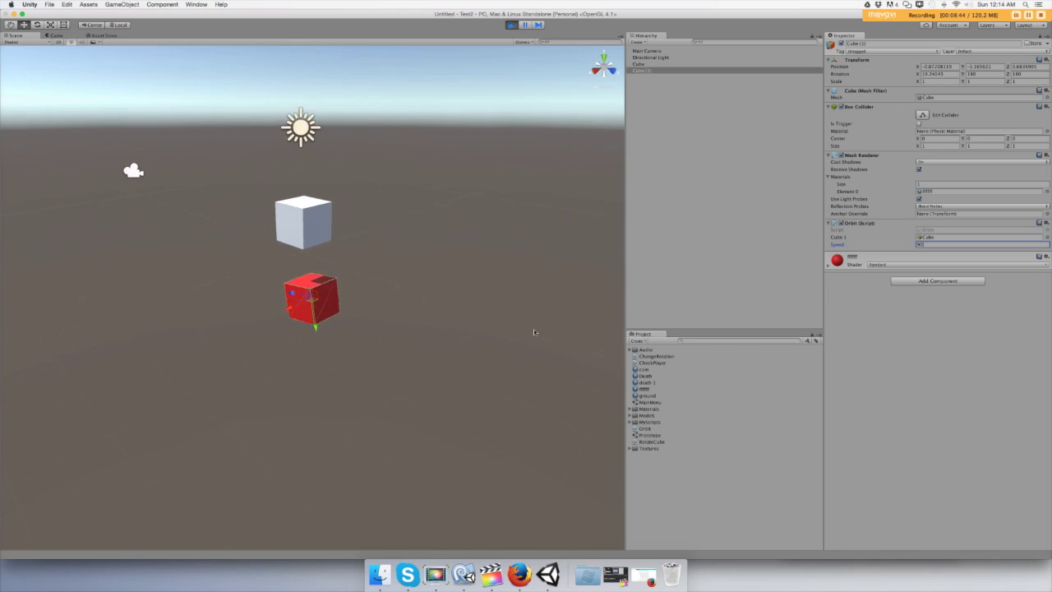
pyautogui.click(55, 35)
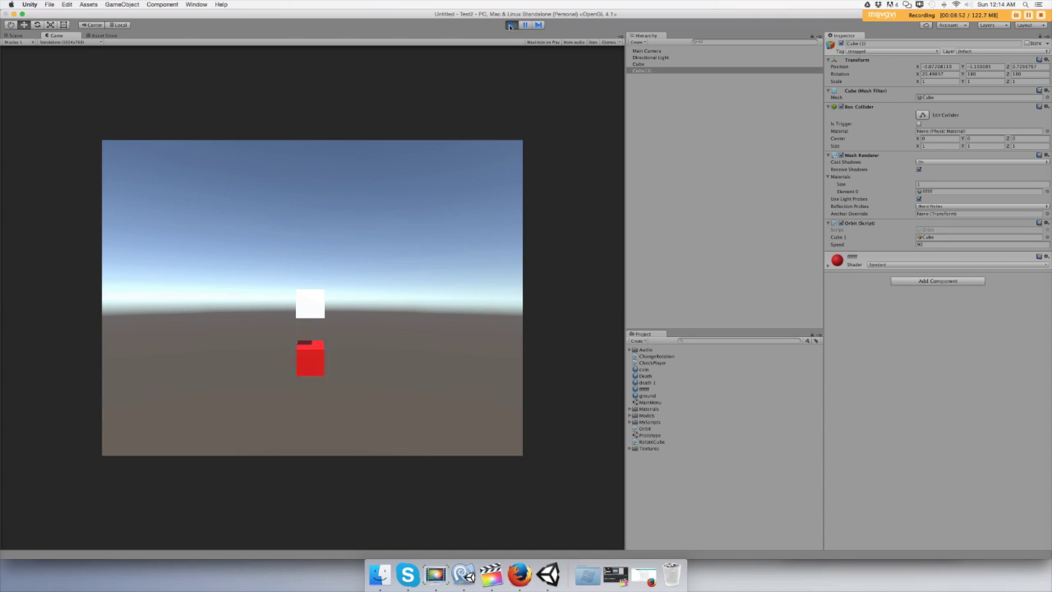
pyautogui.click(510, 26)
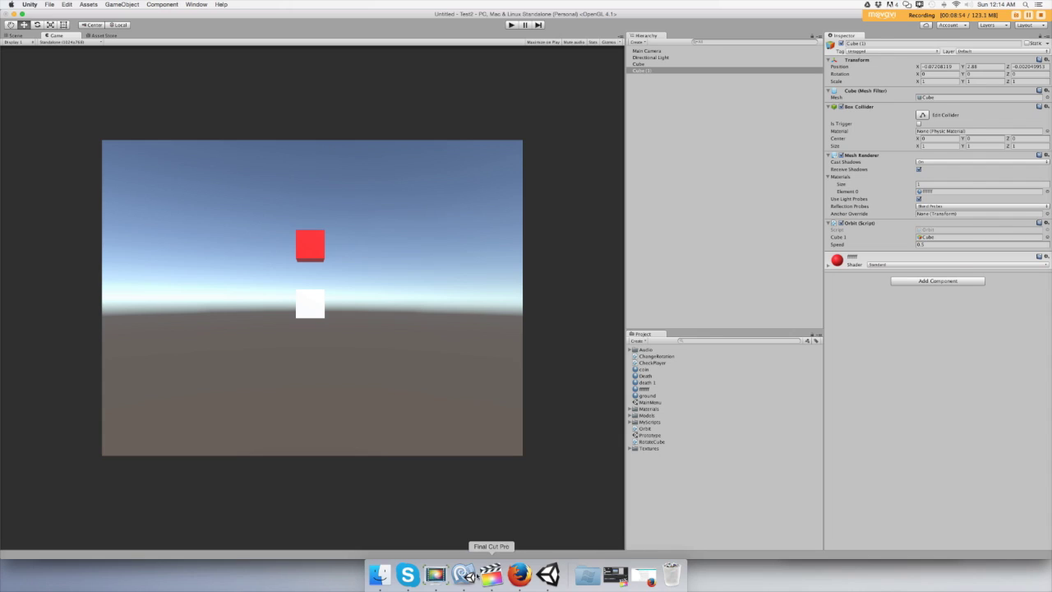
pyautogui.click(464, 574)
# - Replace the Vector3.right axis on line 21 with Vector3.forward
pyautogui.press('BackSpace')
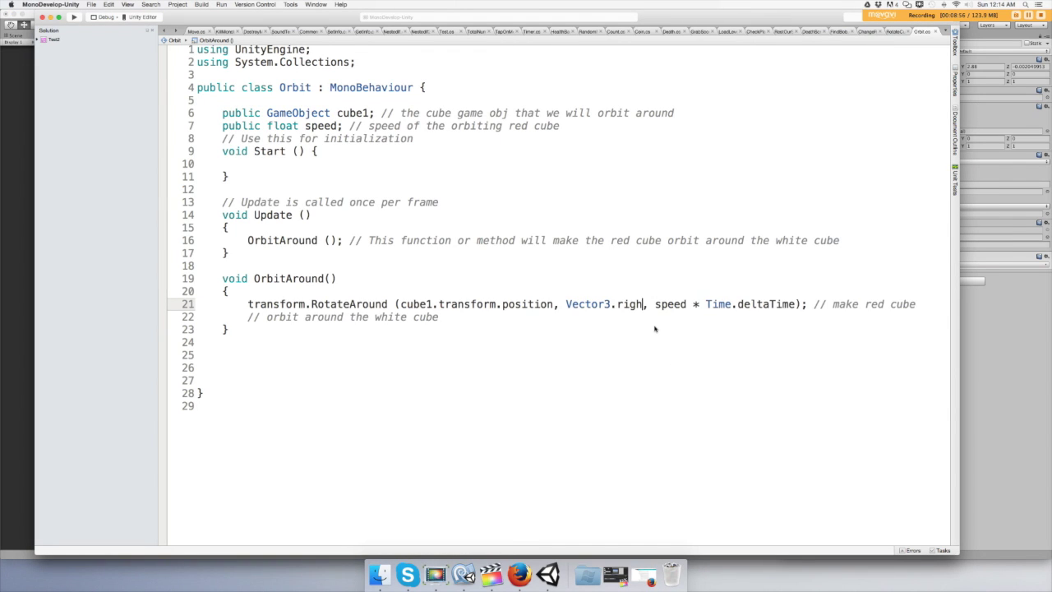
pyautogui.press('BackSpace')
pyautogui.press('BackSpace')
pyautogui.press('BackSpace')
pyautogui.press('BackSpace')
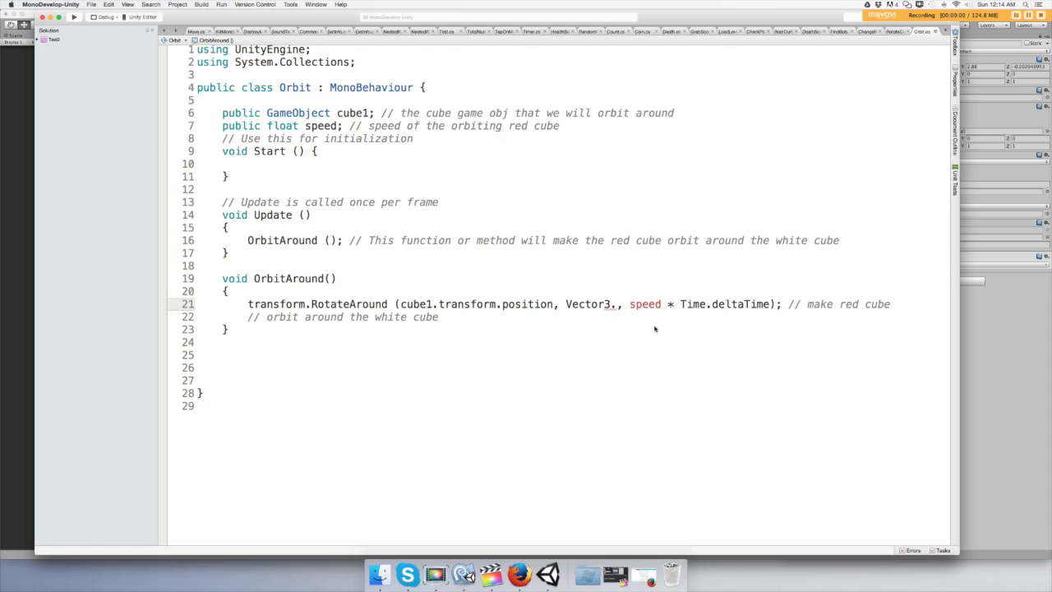
pyautogui.write('for')
pyautogui.doubleClick(655, 324)
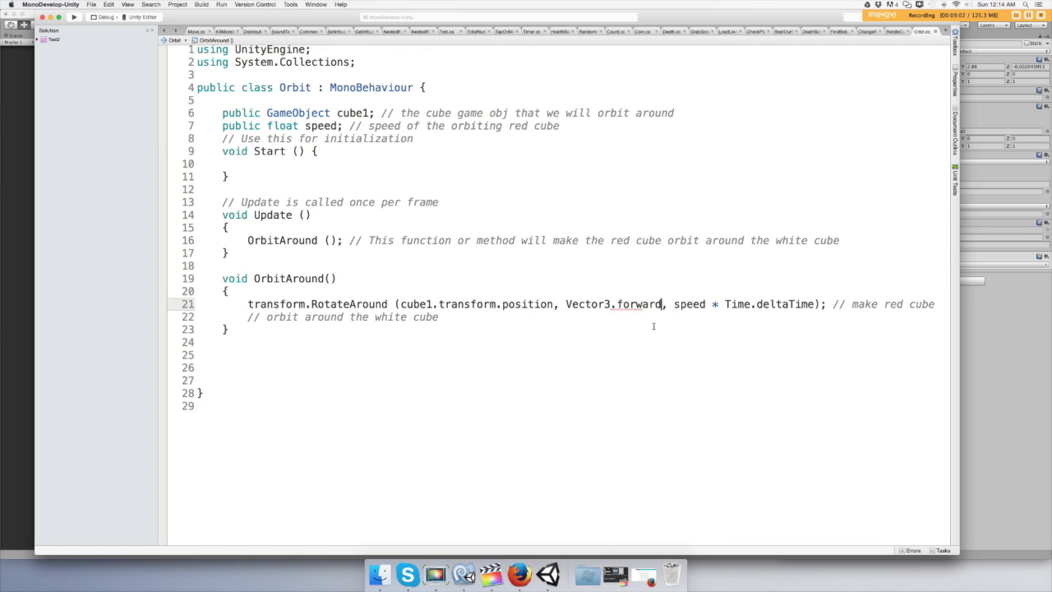
# - Save the Orbit script and switch back to Unity
pyautogui.click(91, 4)
pyautogui.click(103, 53)
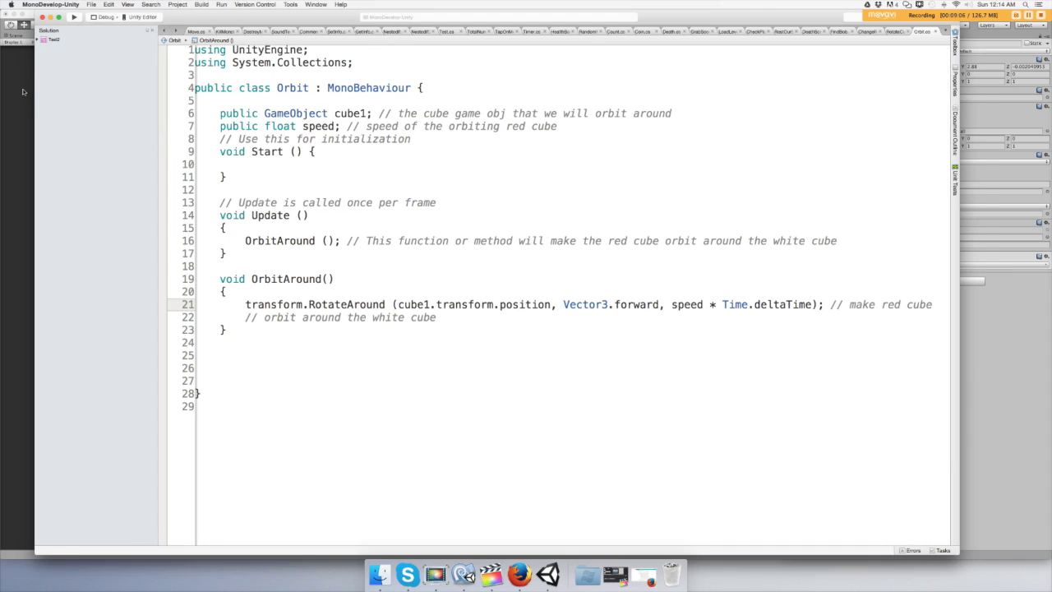
pyautogui.press('super+Tab')
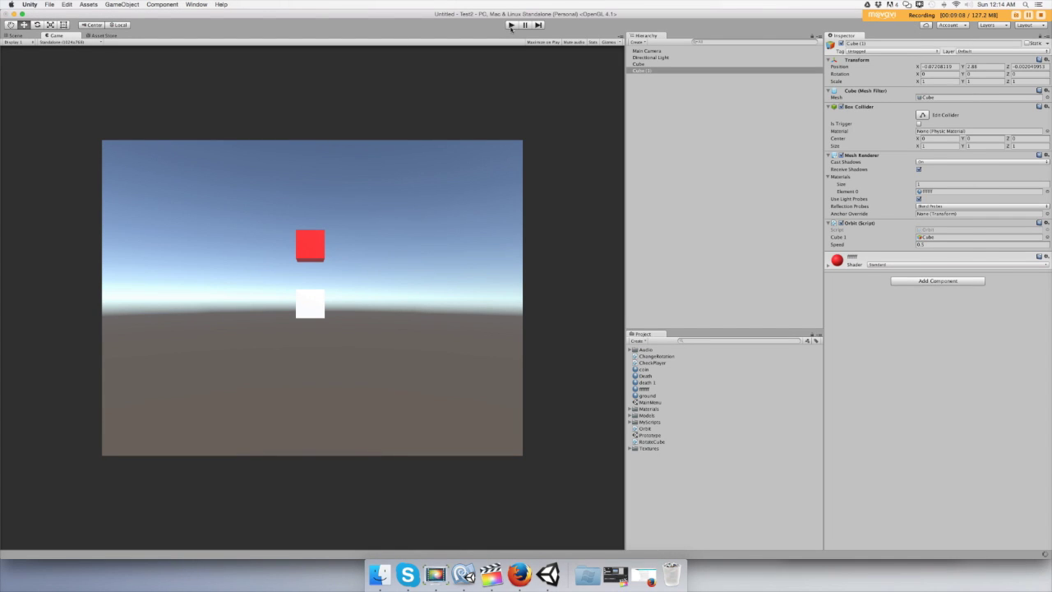
# - Play-test the forward-axis orbit, adjusting Speed and then making it negative before replaying
pyautogui.click(512, 25)
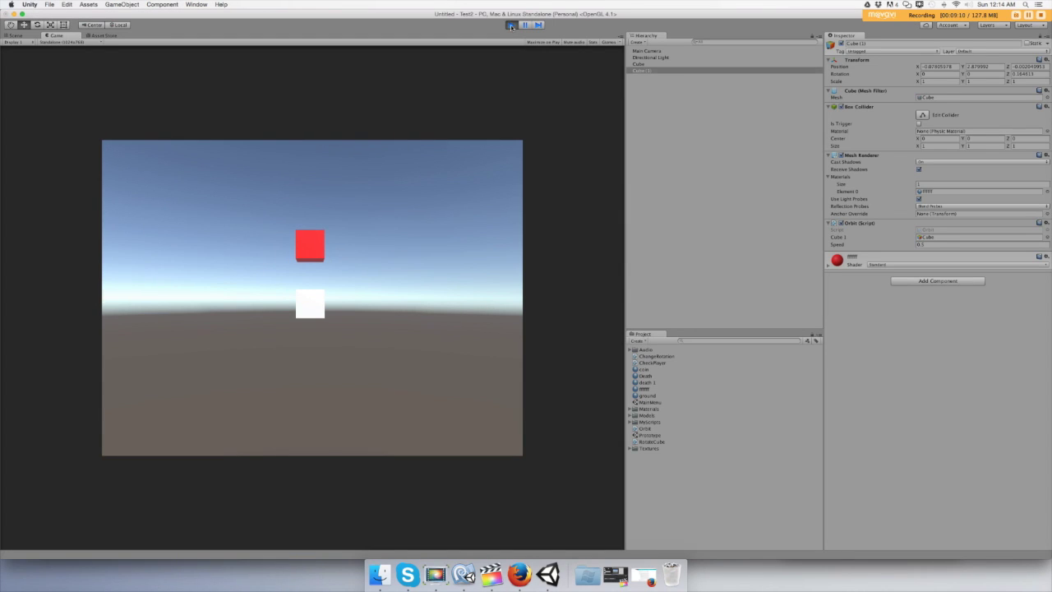
pyautogui.click(511, 25)
pyautogui.click(958, 243)
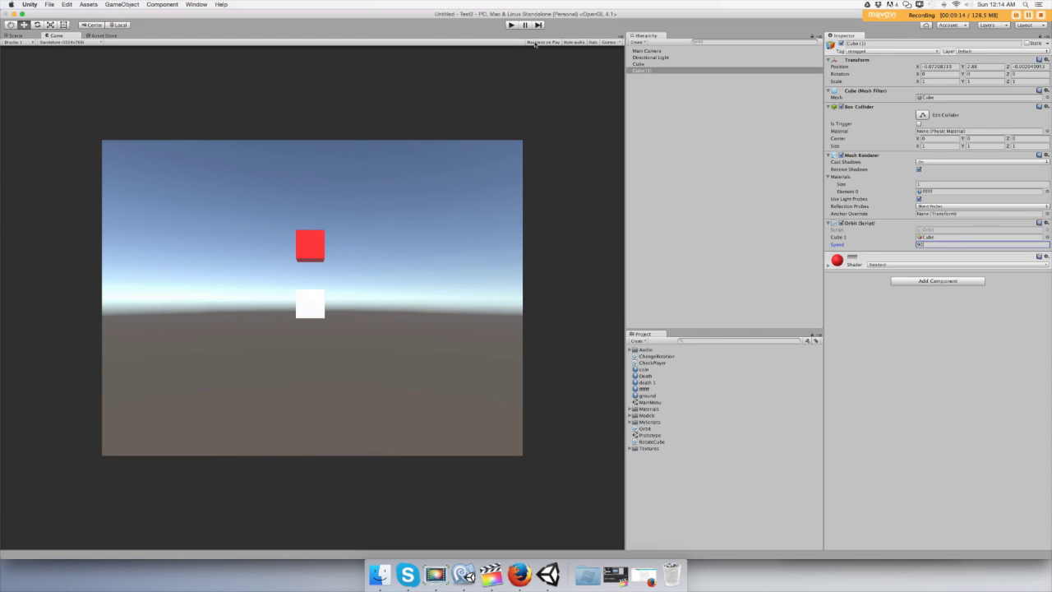
pyautogui.click(512, 25)
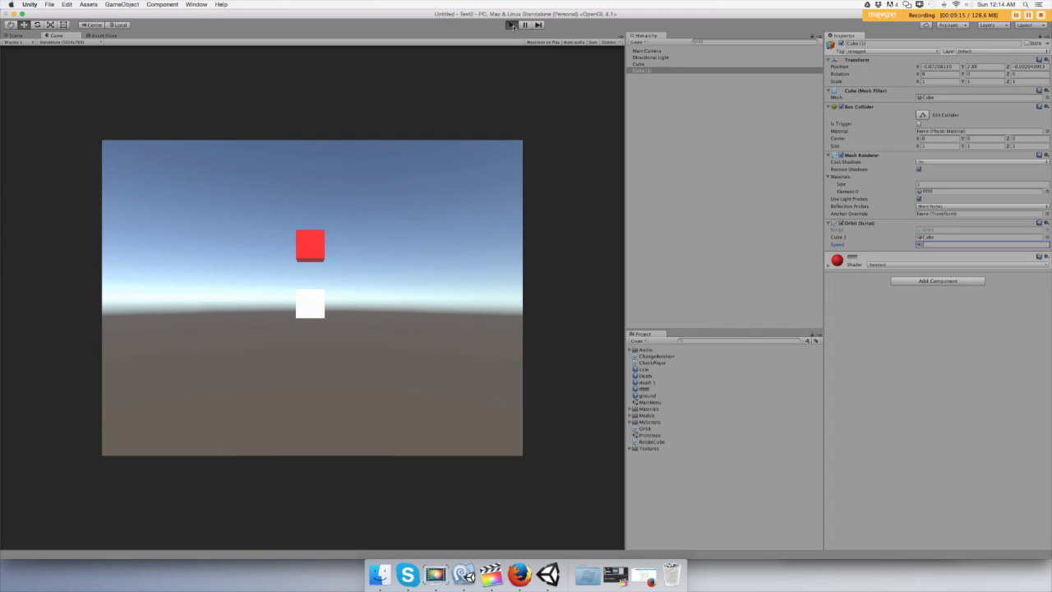
pyautogui.click(511, 26)
pyautogui.click(918, 244)
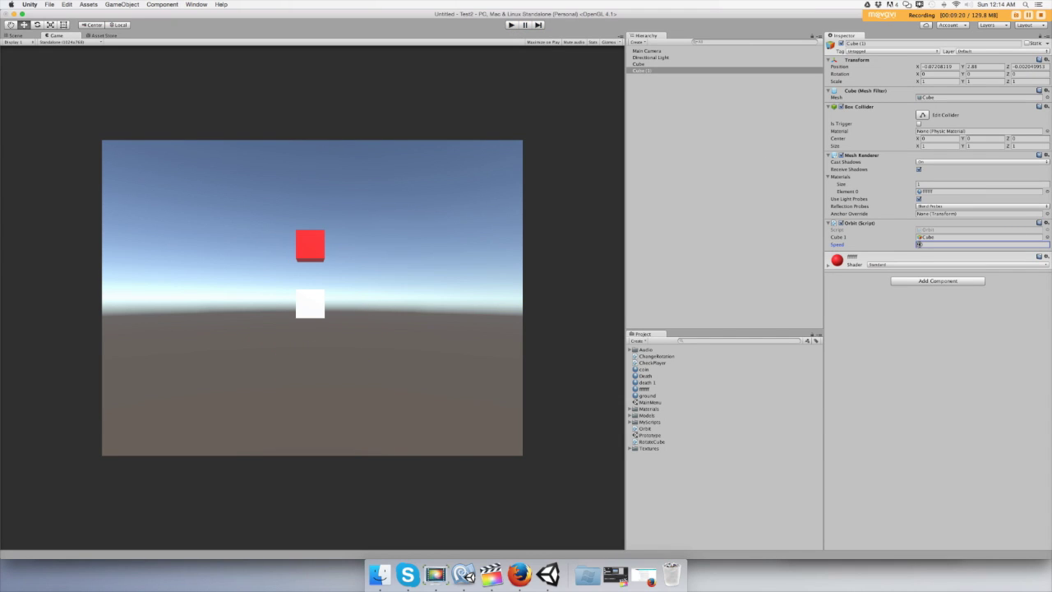
pyautogui.write('-9')
pyautogui.click(511, 26)
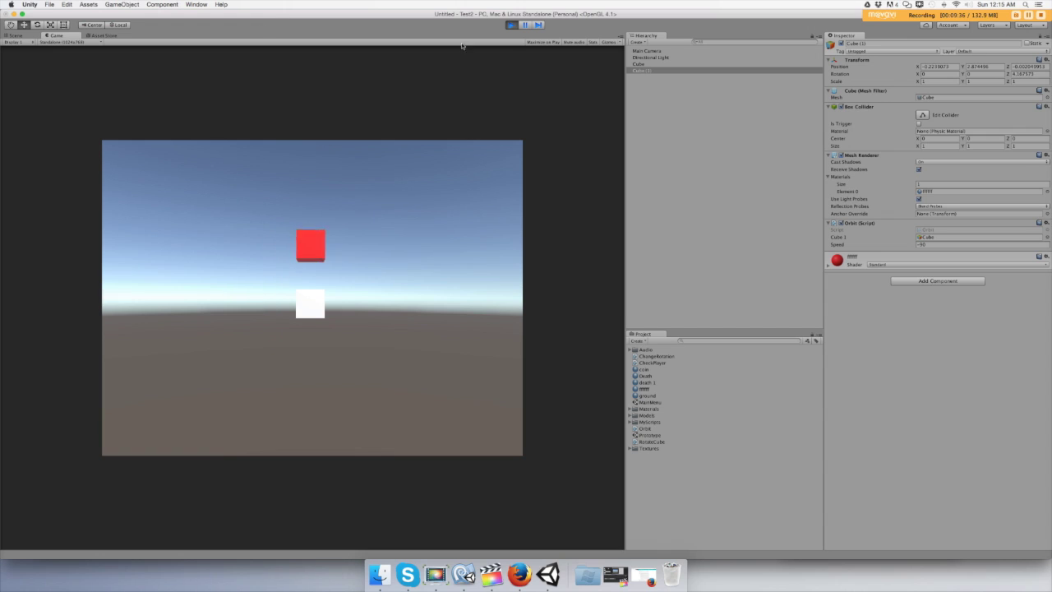
# - Stop the game, duplicate the red Cube (1) into Cube (2), and bring up Orbit.cs in MonoDevelop
pyautogui.click(510, 25)
pyautogui.click(641, 72)
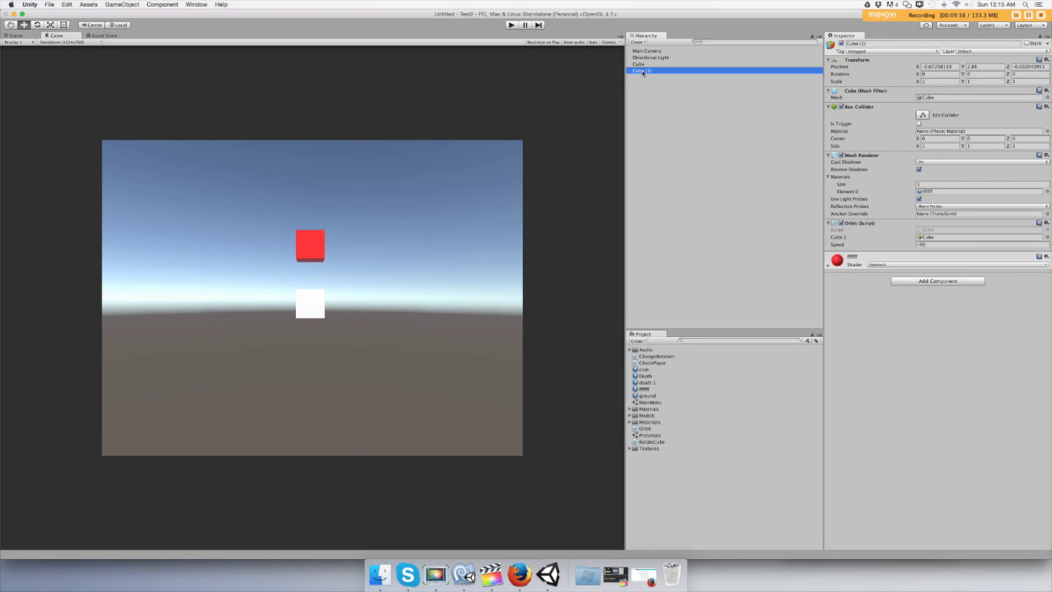
pyautogui.press('super+d')
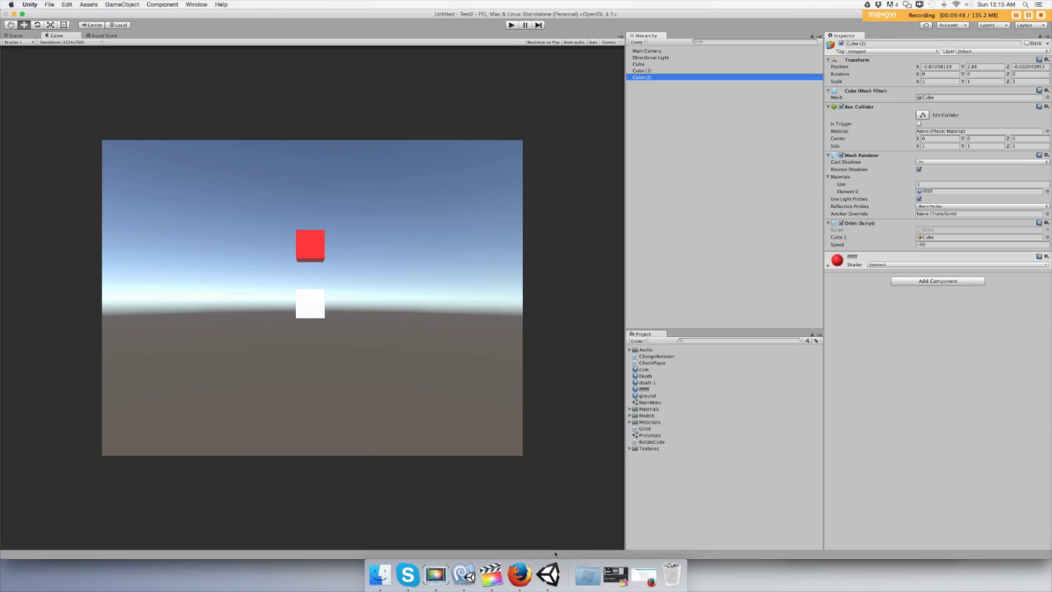
pyautogui.click(464, 574)
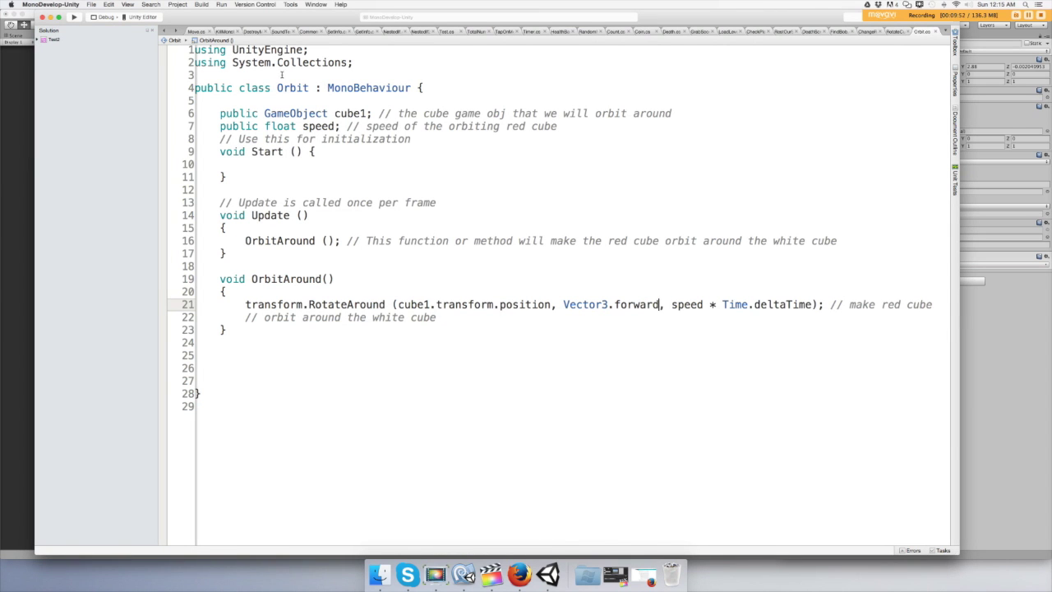
# - Rename the Orbit class declaration to Orbit2 in MonoDevelop, then return to Unity
pyautogui.click(308, 87)
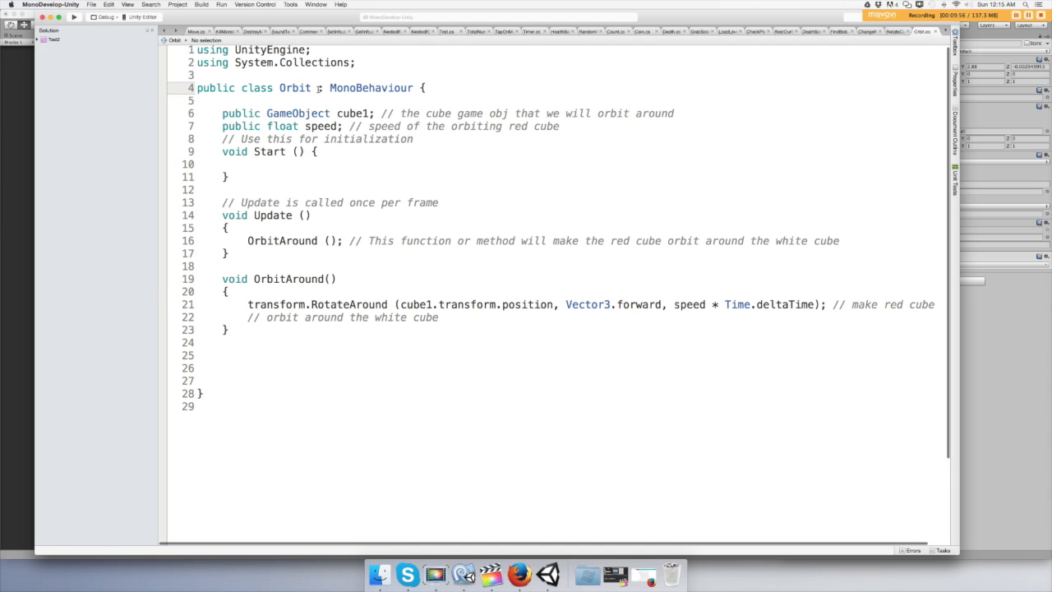
pyautogui.write('2')
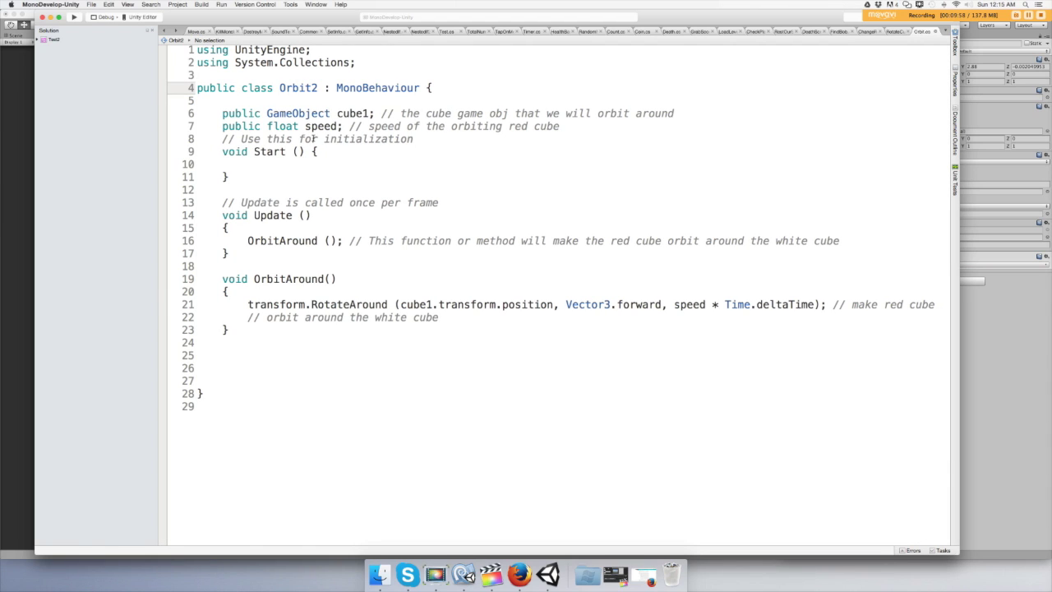
pyautogui.click(91, 5)
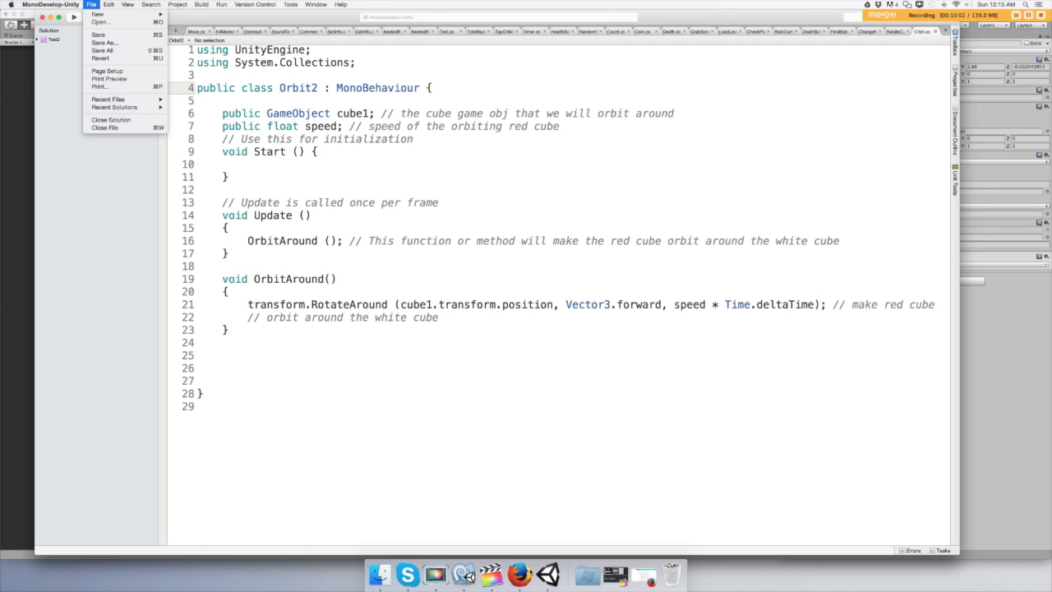
pyautogui.click(548, 576)
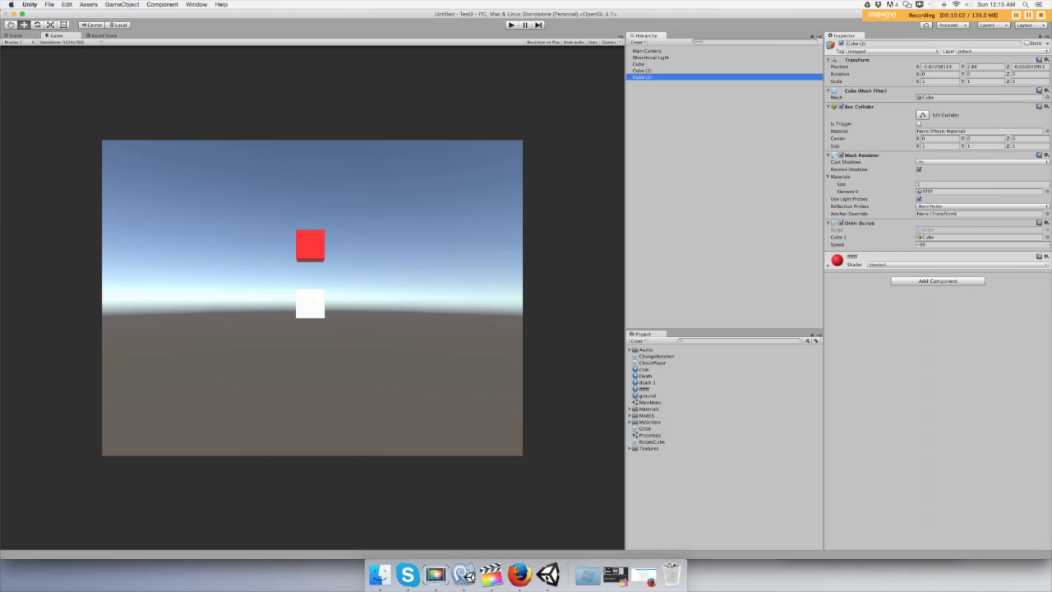
# - Duplicate the Orbit script asset, rename the copy Orbit2, and open it in MonoDevelop
pyautogui.click(647, 429)
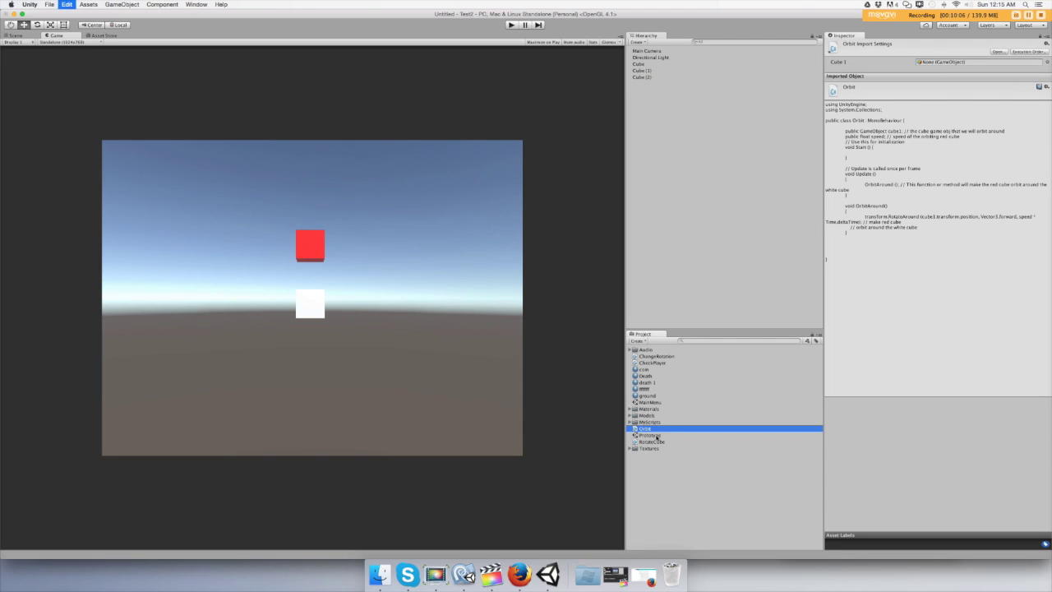
pyautogui.press('super+d')
pyautogui.click(657, 433)
pyautogui.click(659, 436)
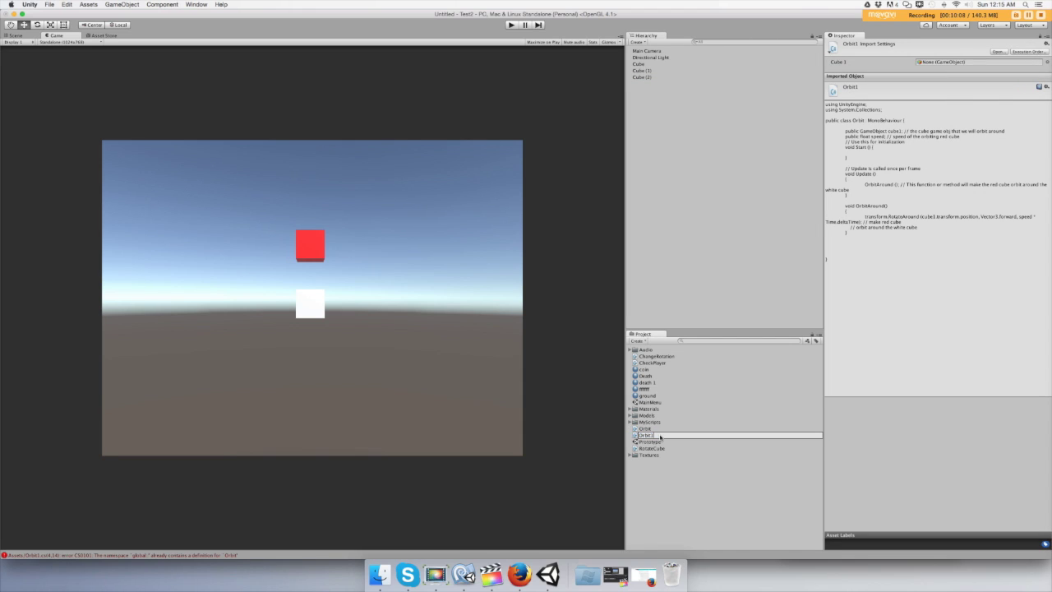
pyautogui.press('Return')
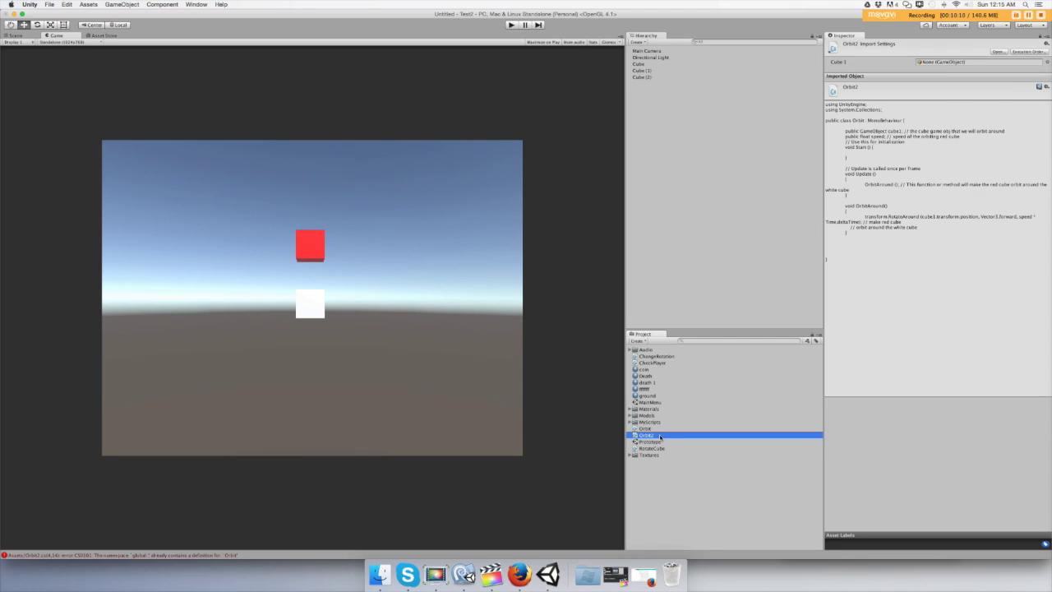
pyautogui.doubleClick(659, 434)
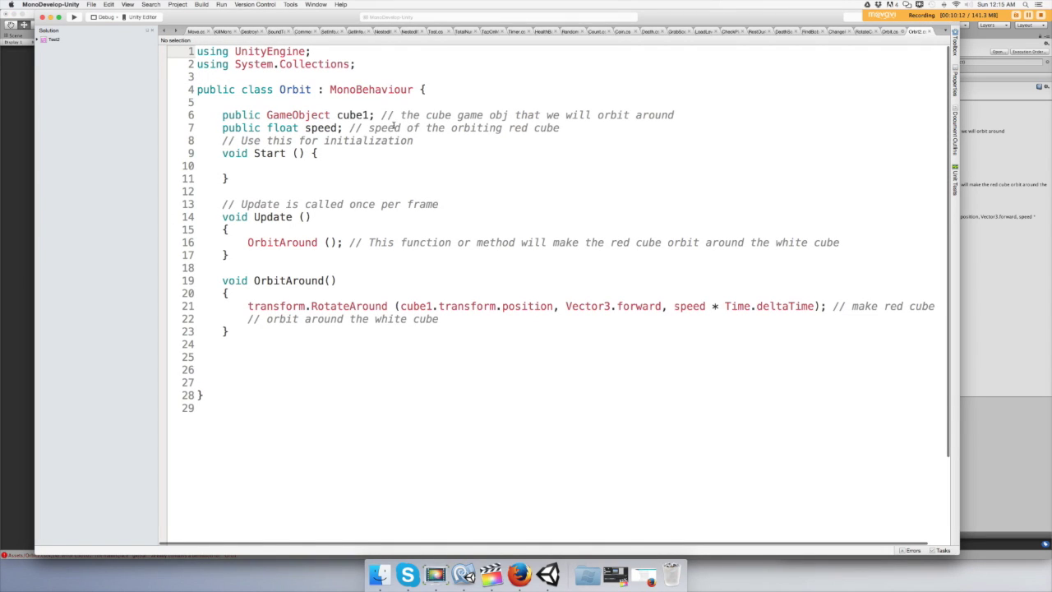
# - In Orbit2.cs, name the class Orbit2 and change the rotation axis from Vector3.forward to Vector3.right
pyautogui.click(313, 88)
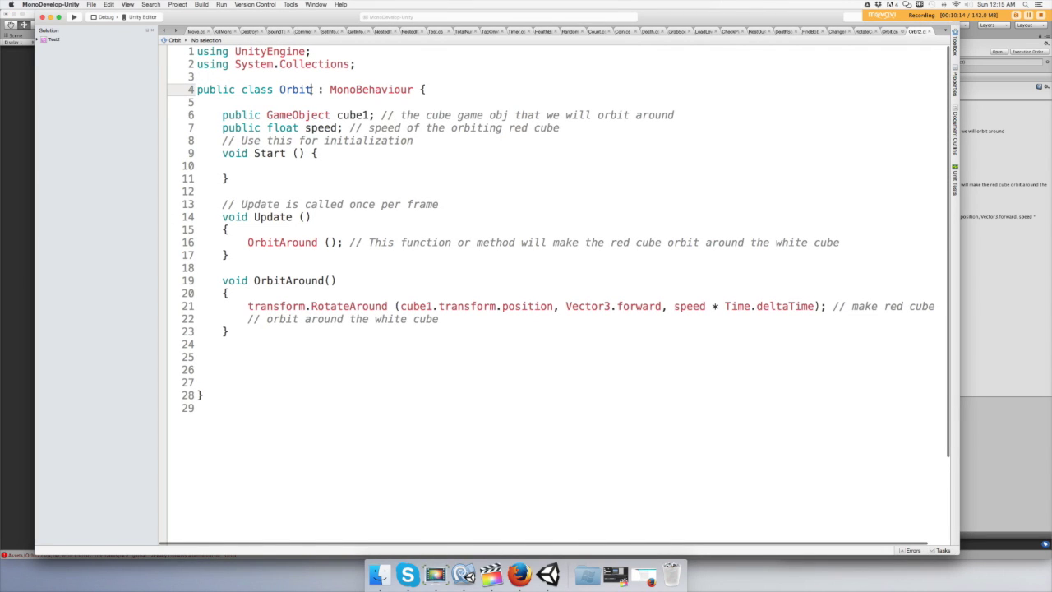
pyautogui.write('2')
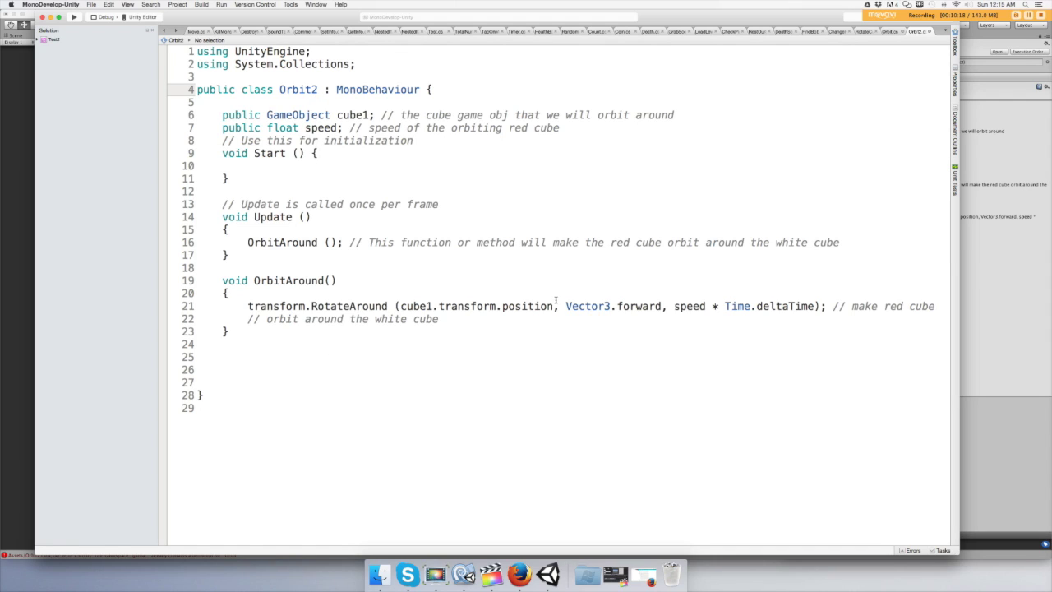
pyautogui.click(663, 305)
pyautogui.press('BackSpace')
pyautogui.press('BackSpace')
pyautogui.press('BackSpace')
pyautogui.press('BackSpace')
pyautogui.press('BackSpace')
pyautogui.press('BackSpace')
pyautogui.press('BackSpace')
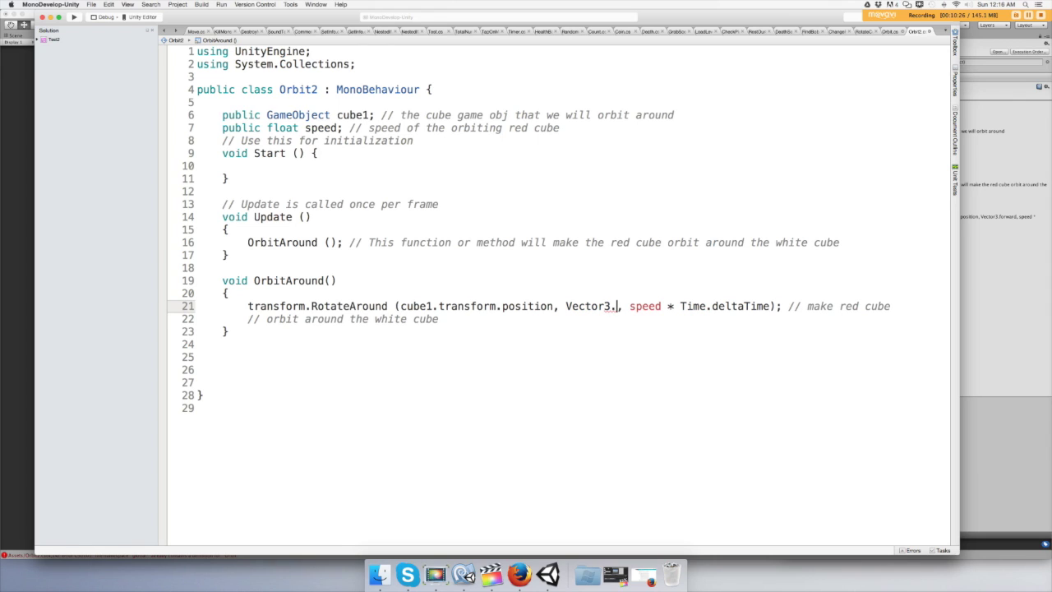
pyautogui.write('right')
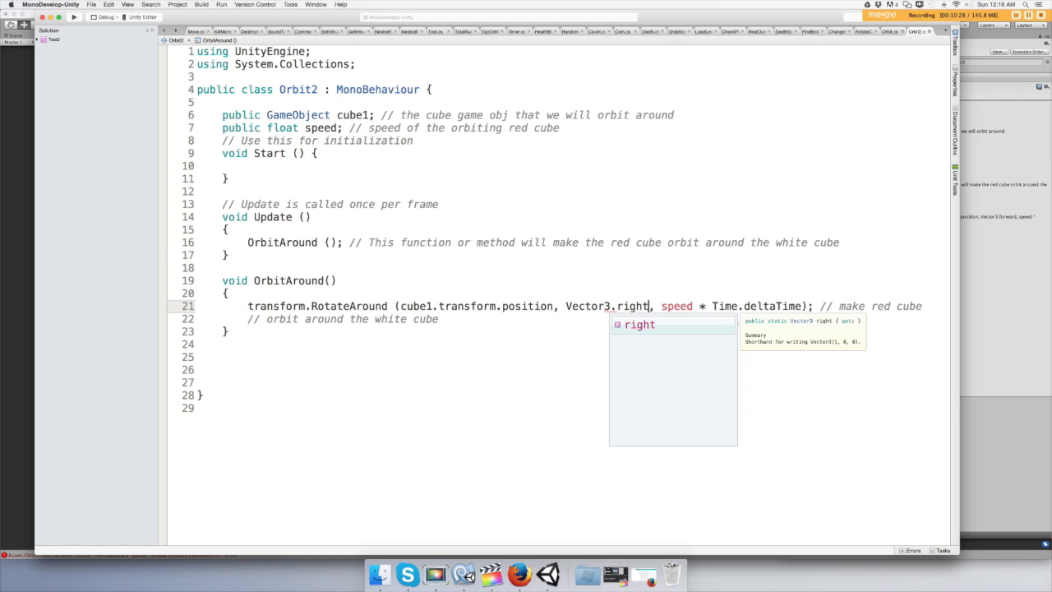
pyautogui.click(561, 321)
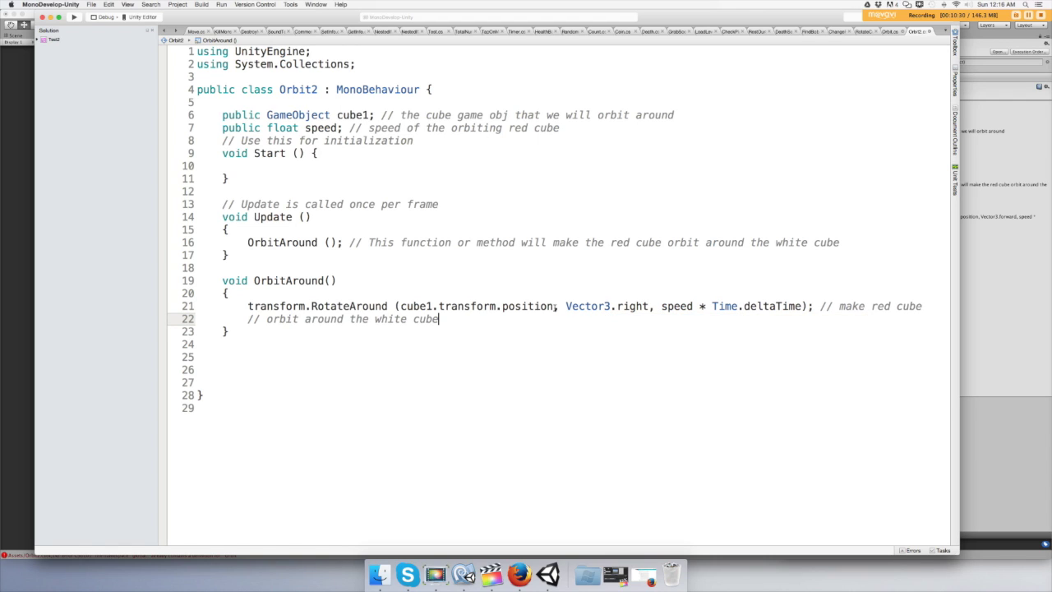
# - Restore the original Orbit class name in Orbit.cs, save the scripts, and return to Unity
pyautogui.click(882, 32)
pyautogui.press('BackSpace')
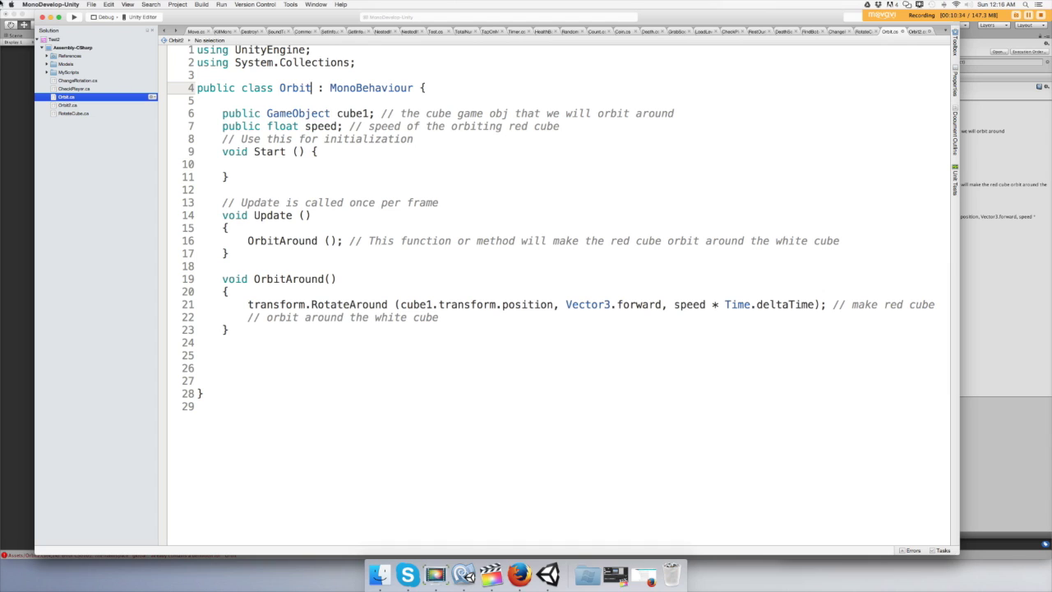
pyautogui.click(92, 4)
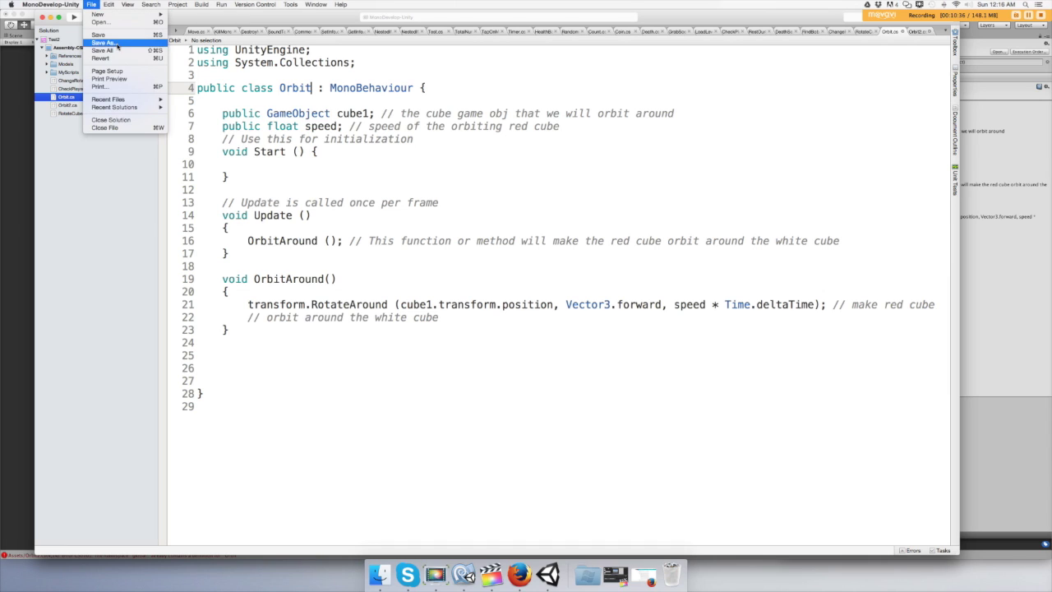
pyautogui.click(9, 187)
pyautogui.click(8, 188)
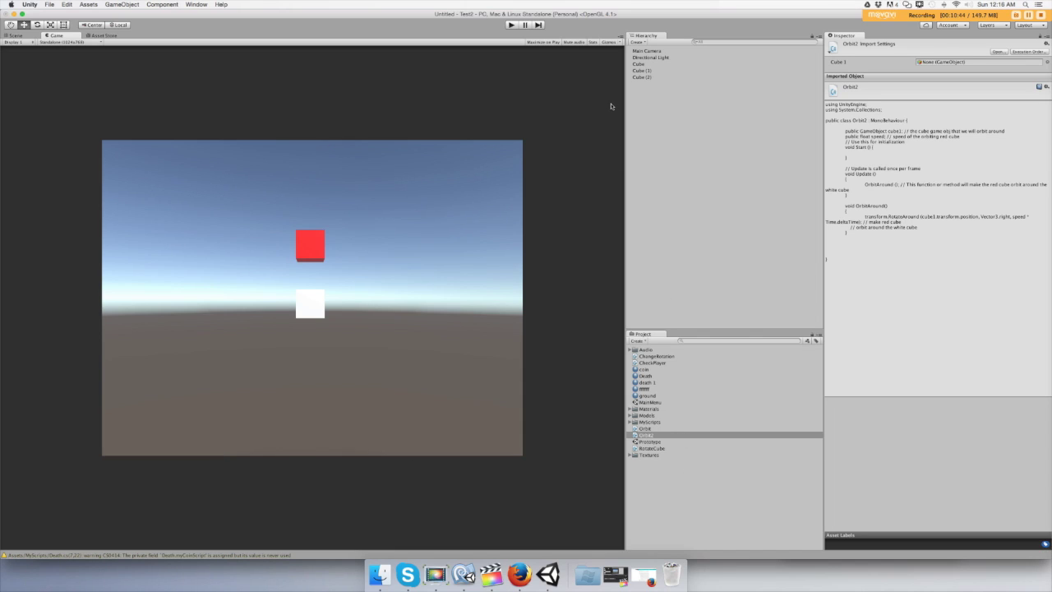
# - Remove the Orbit component from Cube (2), attach Orbit2 in its place, and select its Speed field
pyautogui.click(643, 77)
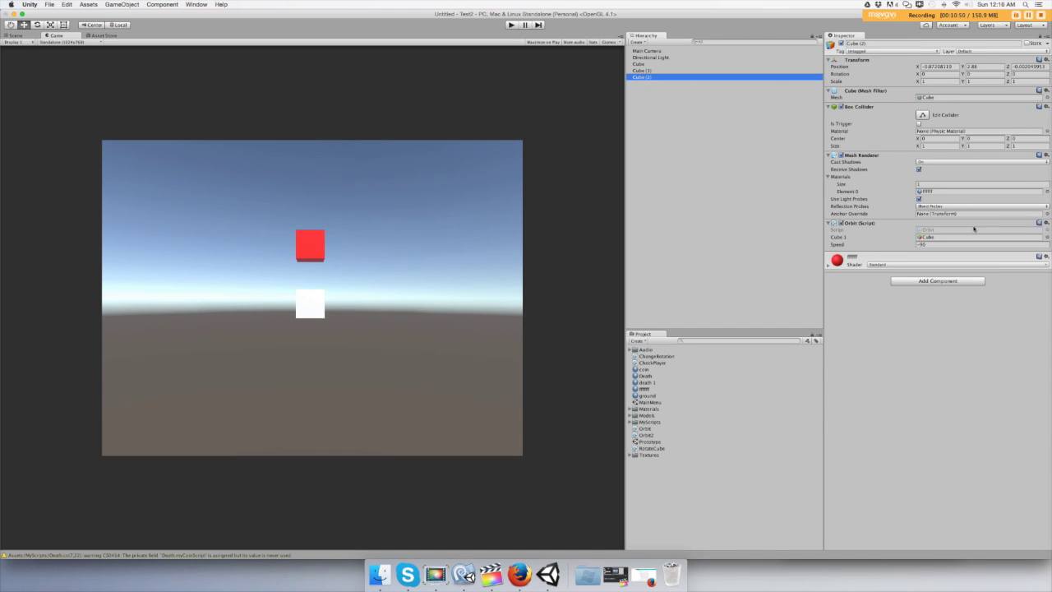
pyautogui.click(1046, 223)
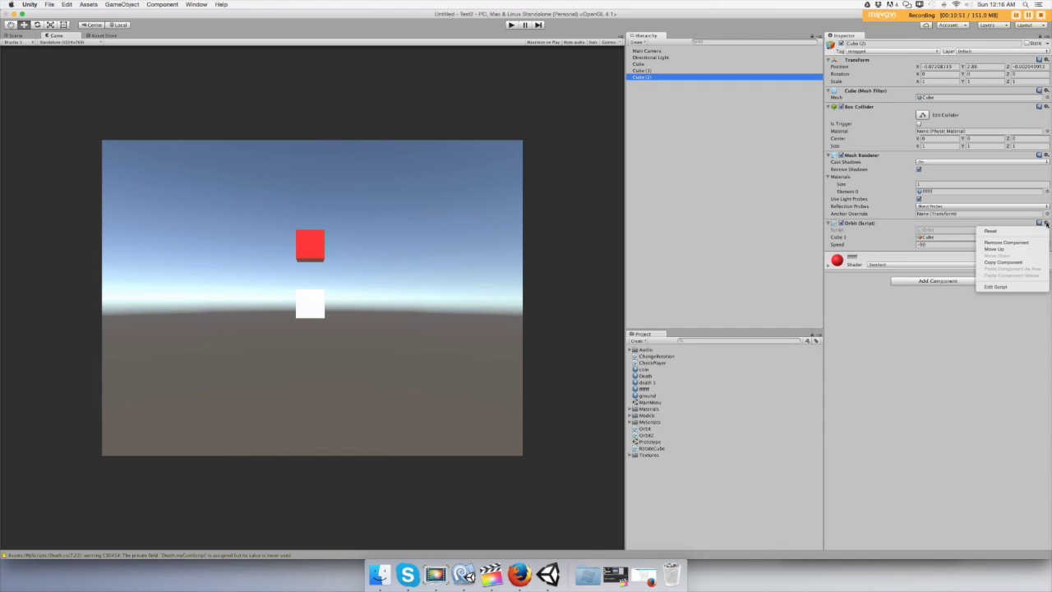
pyautogui.click(1003, 243)
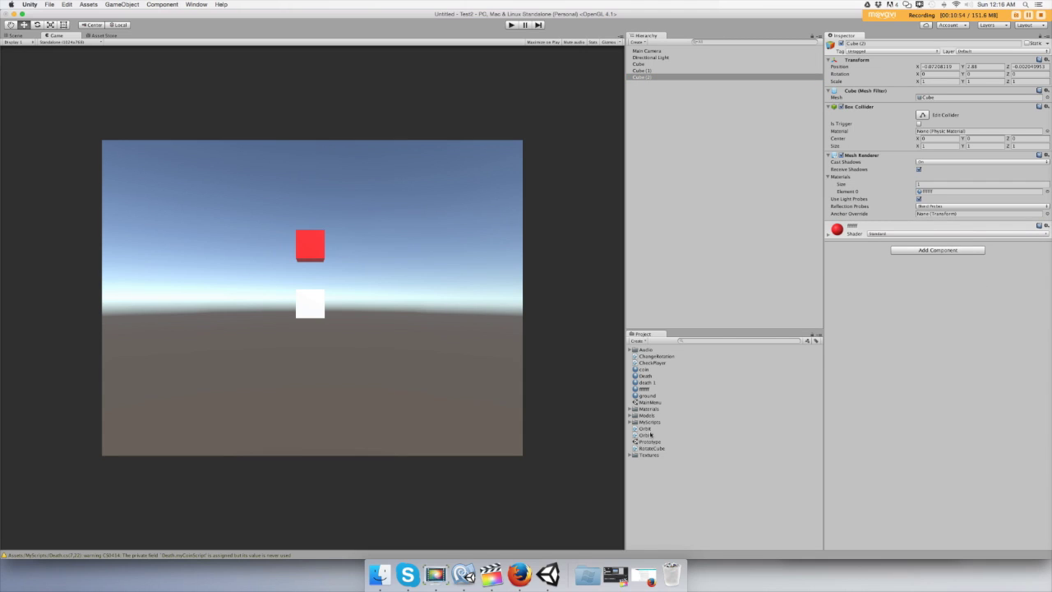
pyautogui.moveTo(650, 435); pyautogui.dragTo(646, 79)
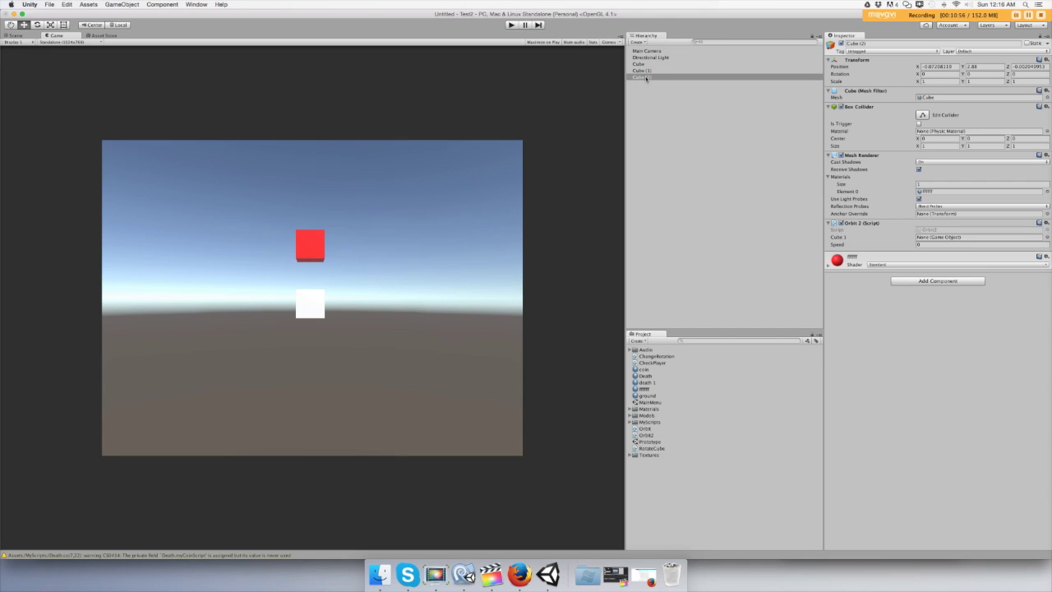
pyautogui.click(927, 245)
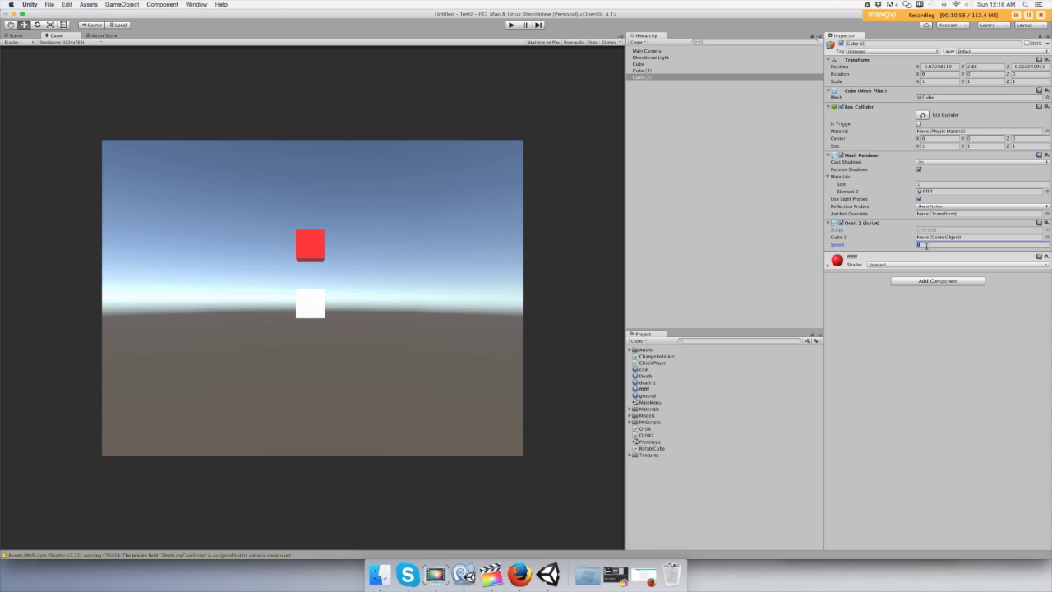
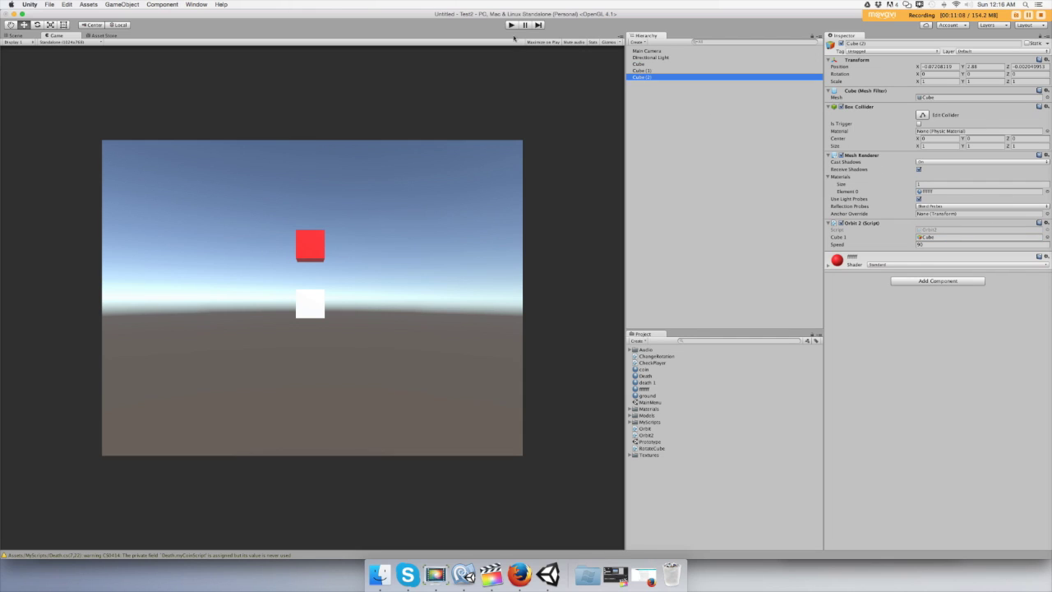
# - Enter Play mode to watch the red cubes circle the white cube
pyautogui.click(510, 25)
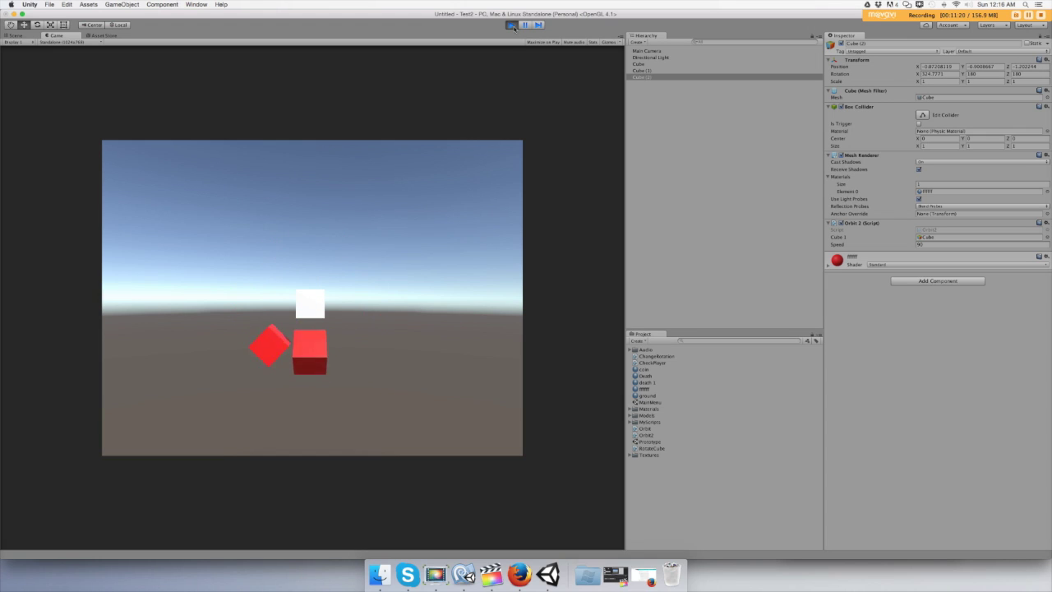
# - Set the Orbit 2 Speed on Cube (2) to 40 during Play mode
pyautogui.click(942, 245)
pyautogui.press('BackSpace')
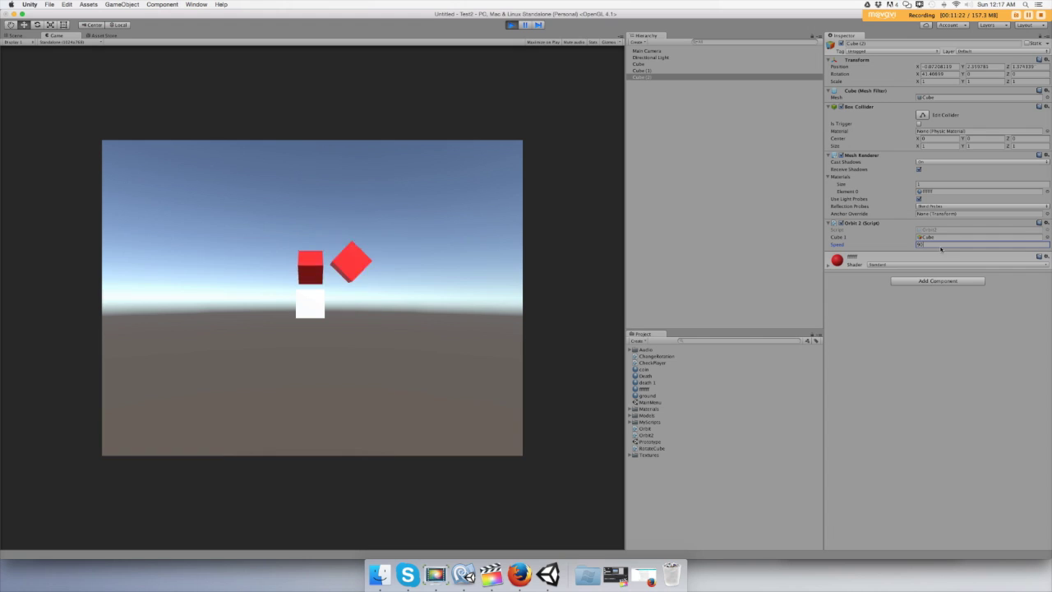
pyautogui.write('40')
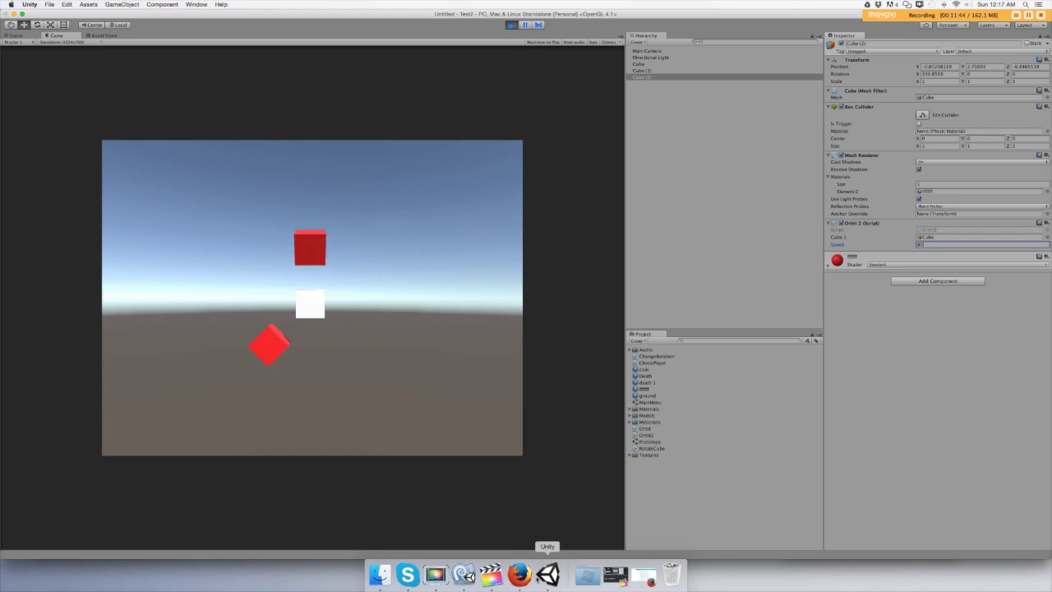
pyautogui.click(435, 574)
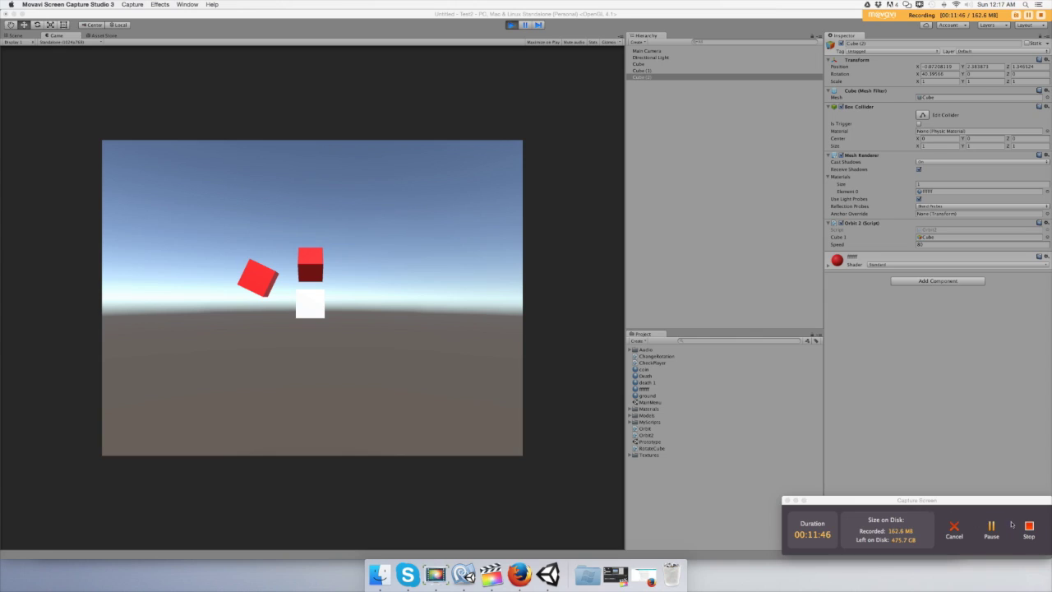